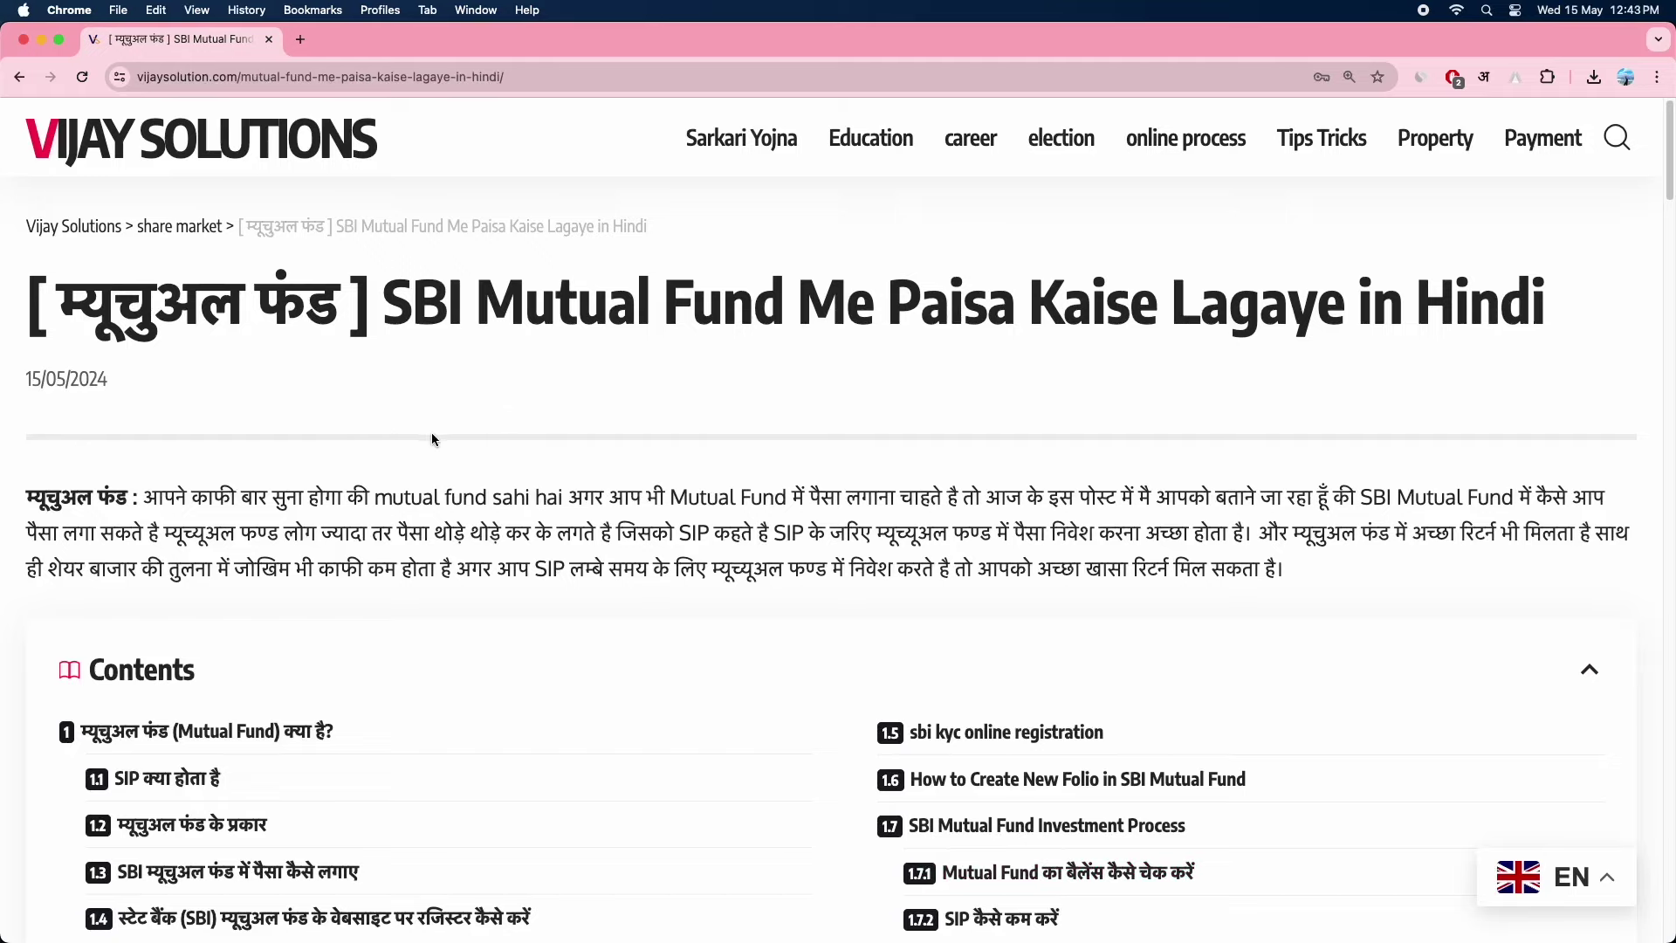
- Scroll down the 'SBI Mutual Fund Me Paisa Kaise Lagaye in Hindi' article past its introduction
scroll(431, 438, "down", 5)
- Select the article's web address and highlight its title
scroll(506, 430, "up", 5)
left_click(398, 69)
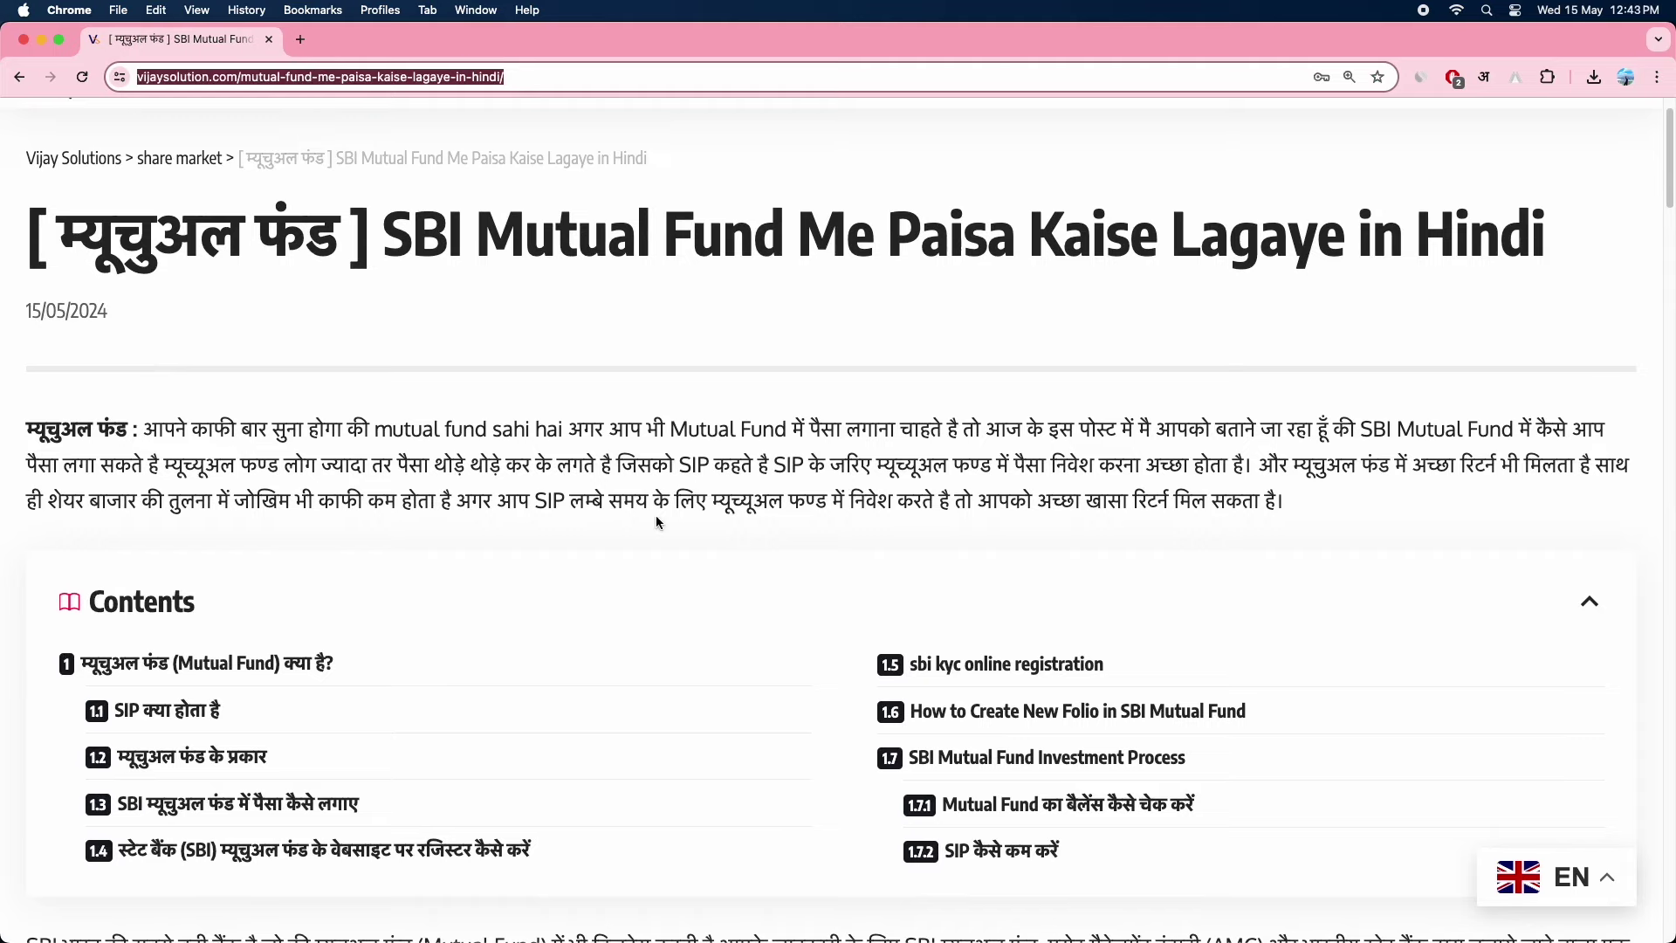
scroll(656, 521, "down", 3)
scroll(527, 490, "up", 4)
left_click_drag(384, 306, 1316, 310)
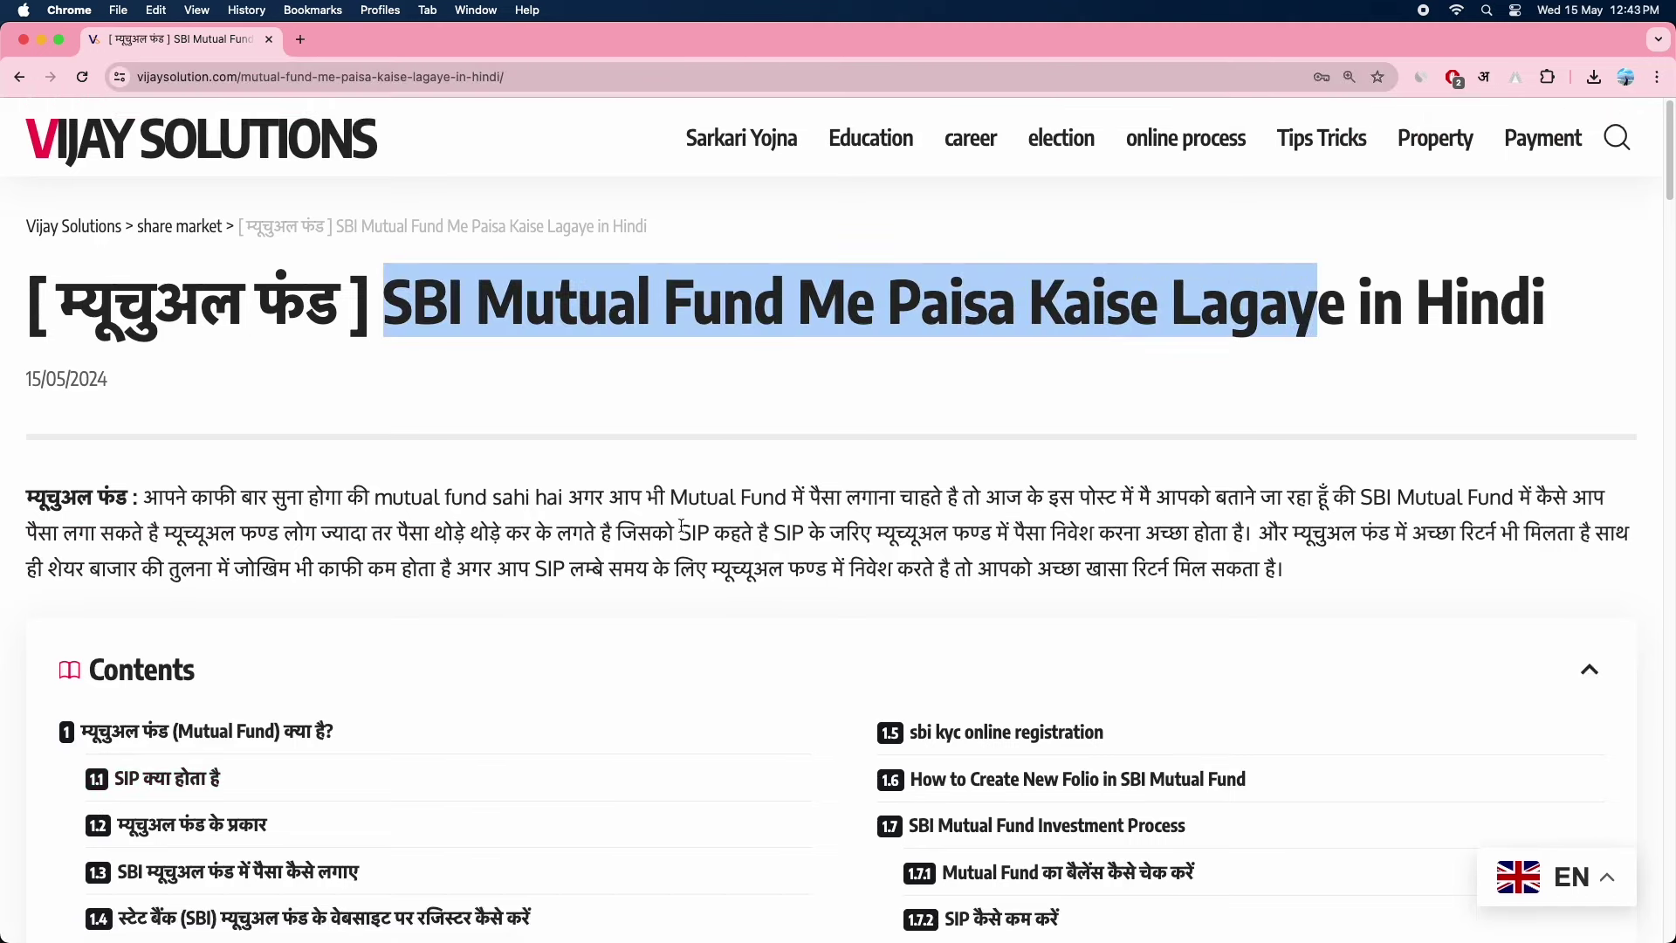
- Find the Bank Account Update row in the link table and open its link in a new tab
scroll(693, 527, "down", 8)
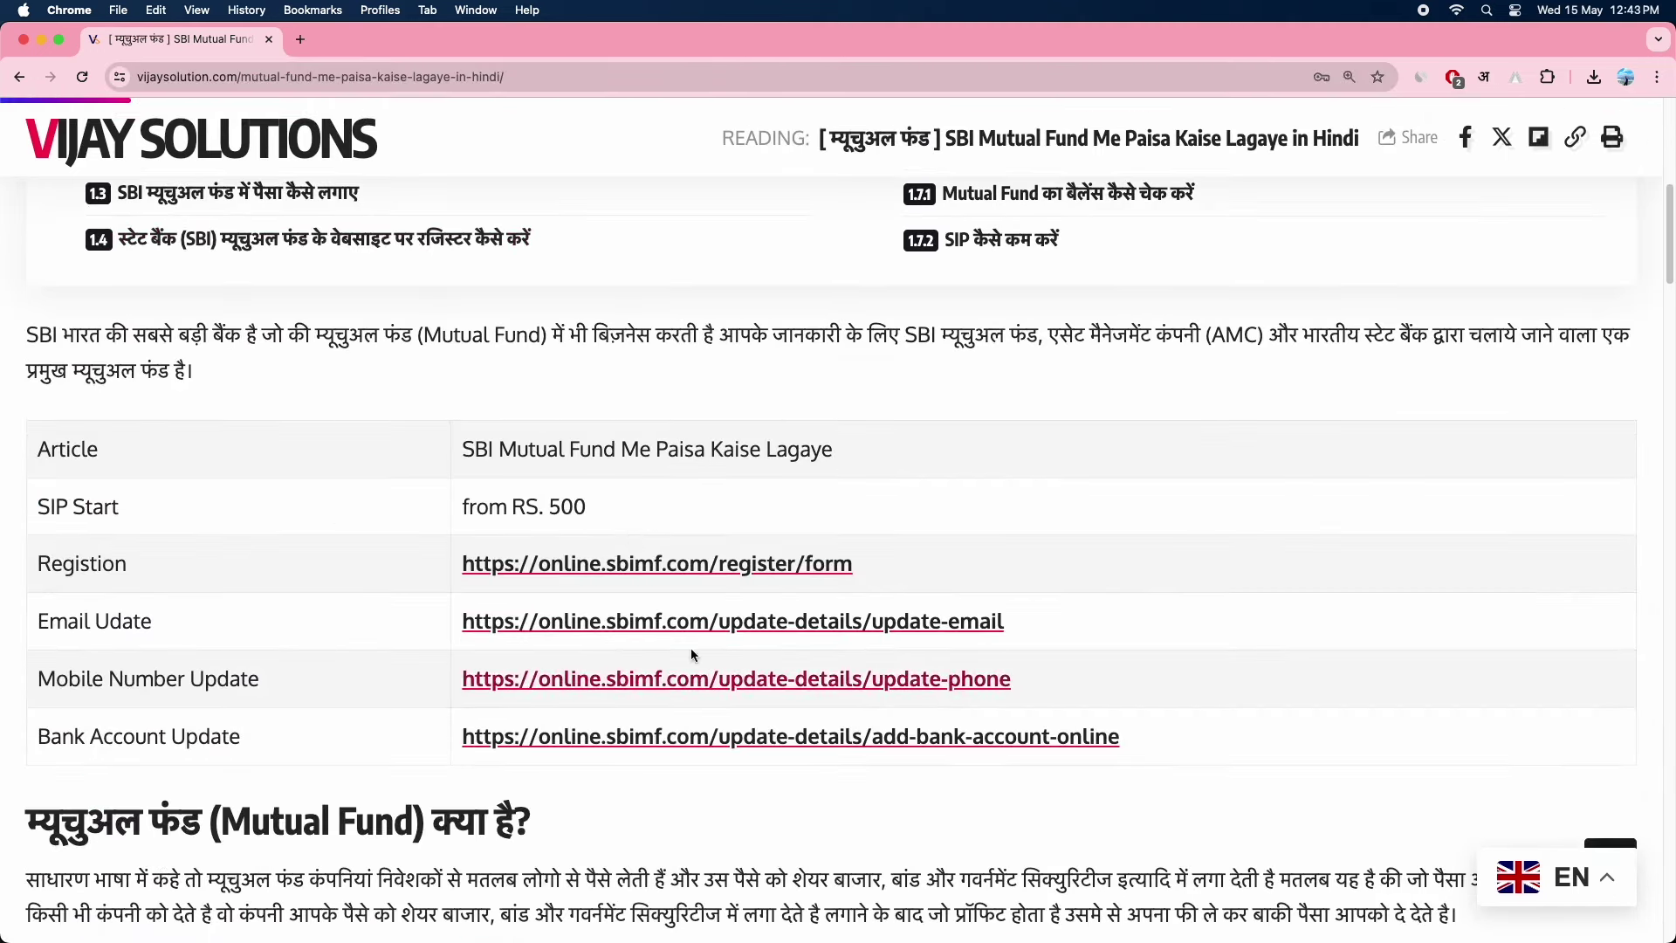
scroll(851, 514, "down", 2)
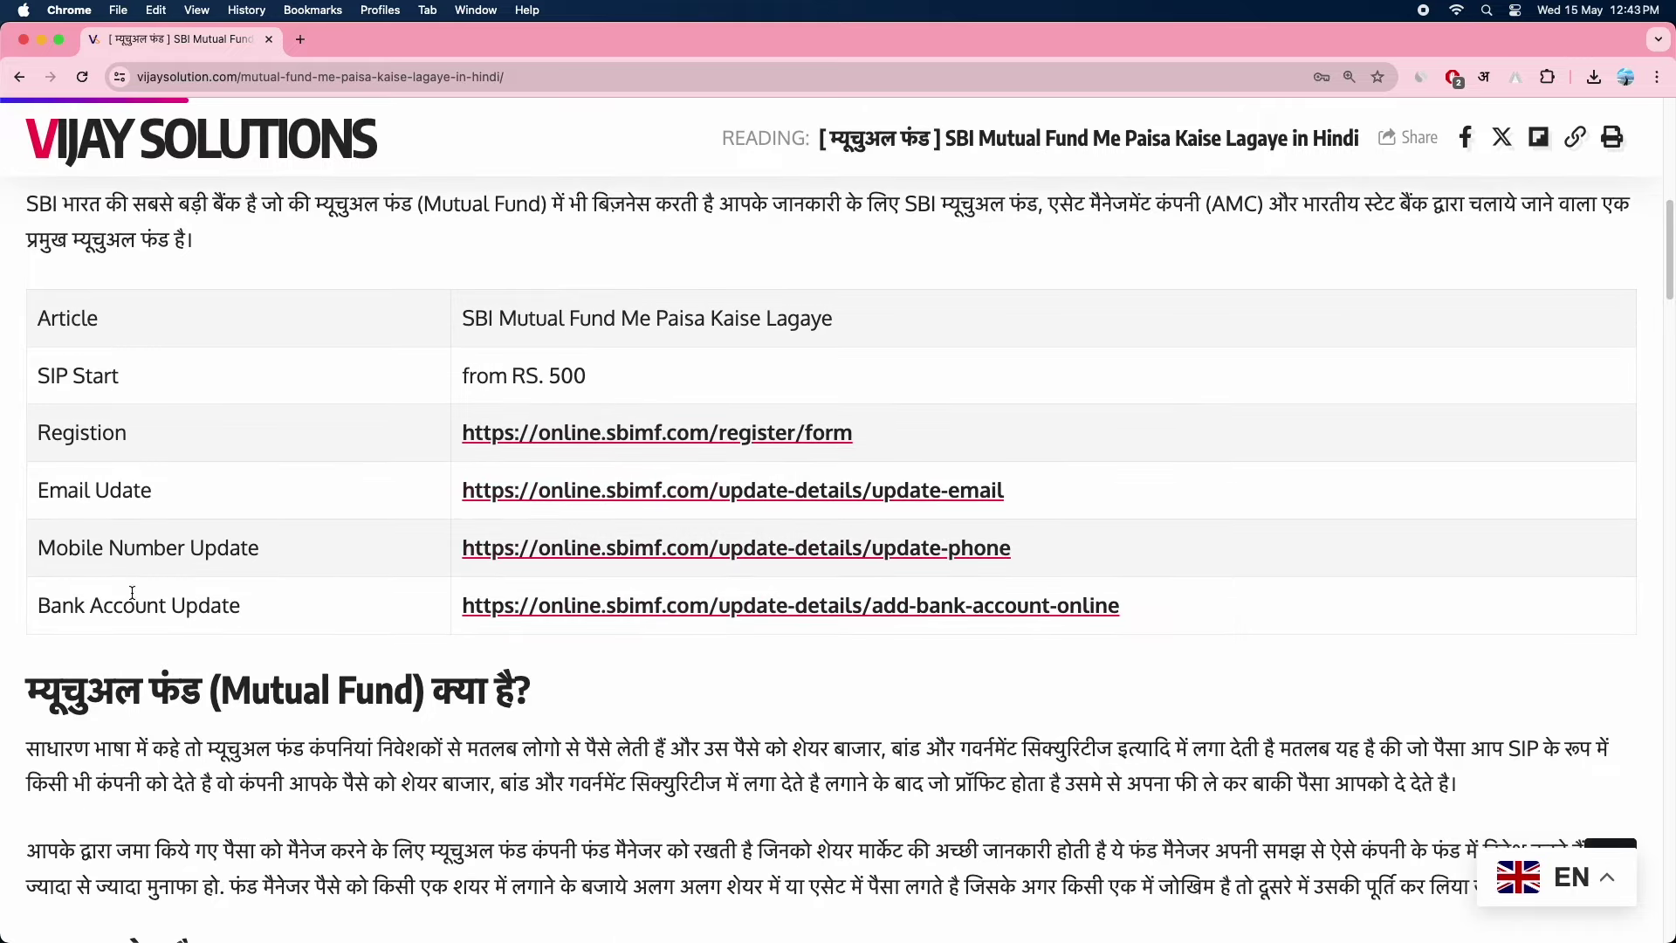
left_click_drag(35, 604, 185, 606)
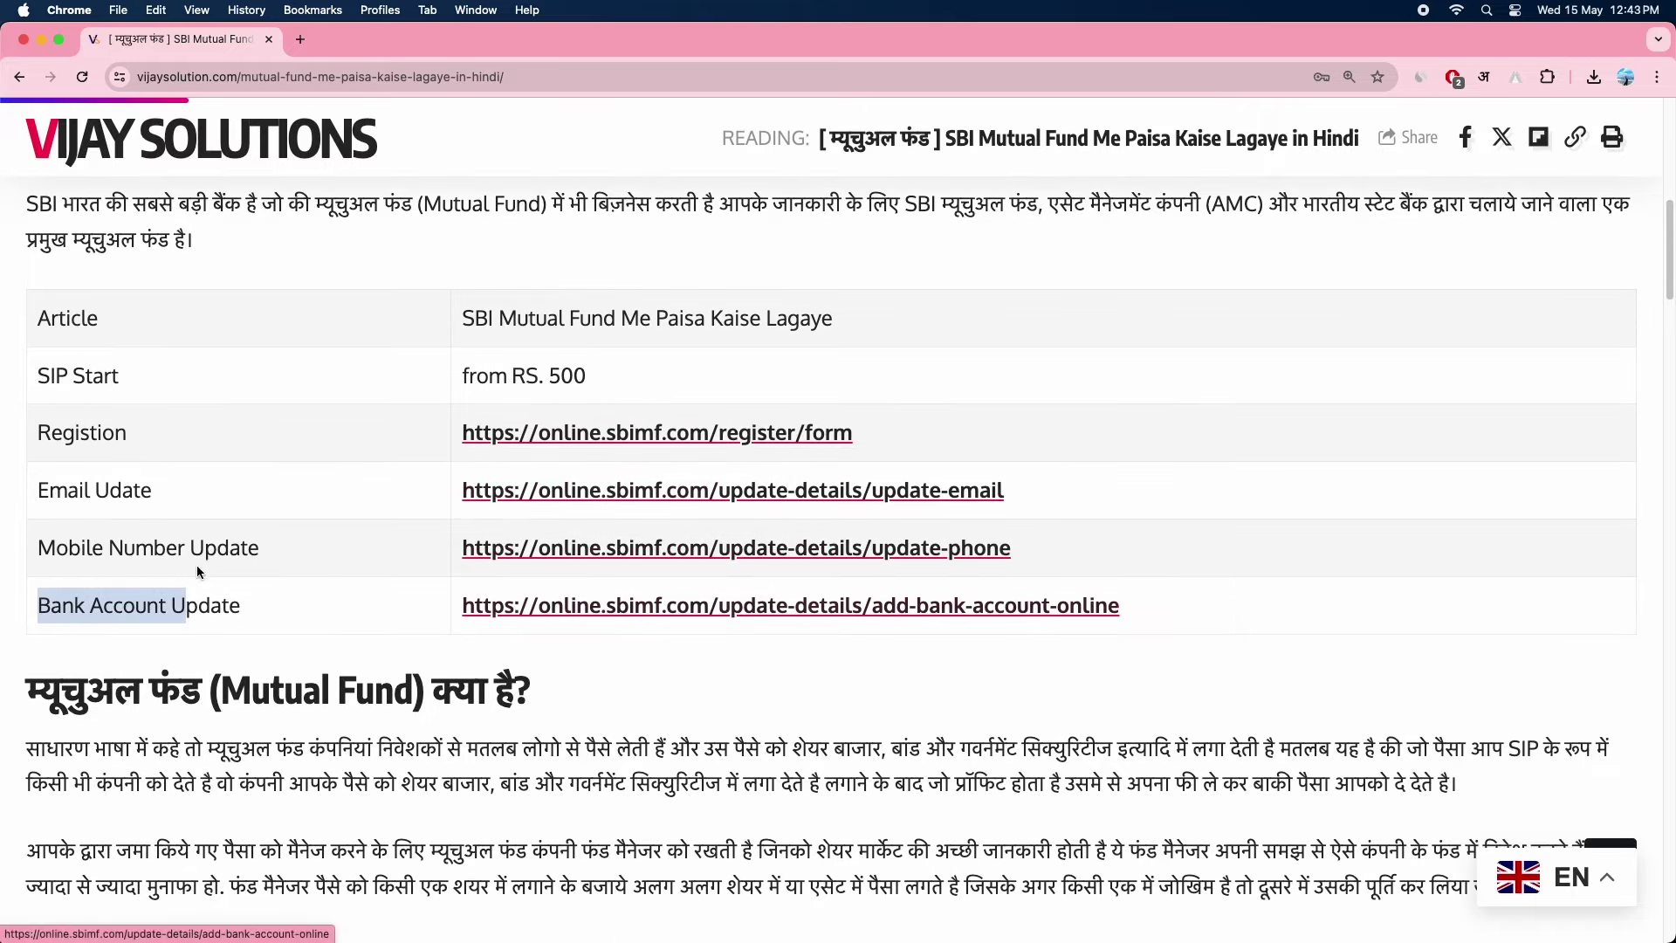
left_click_drag(78, 490, 121, 487)
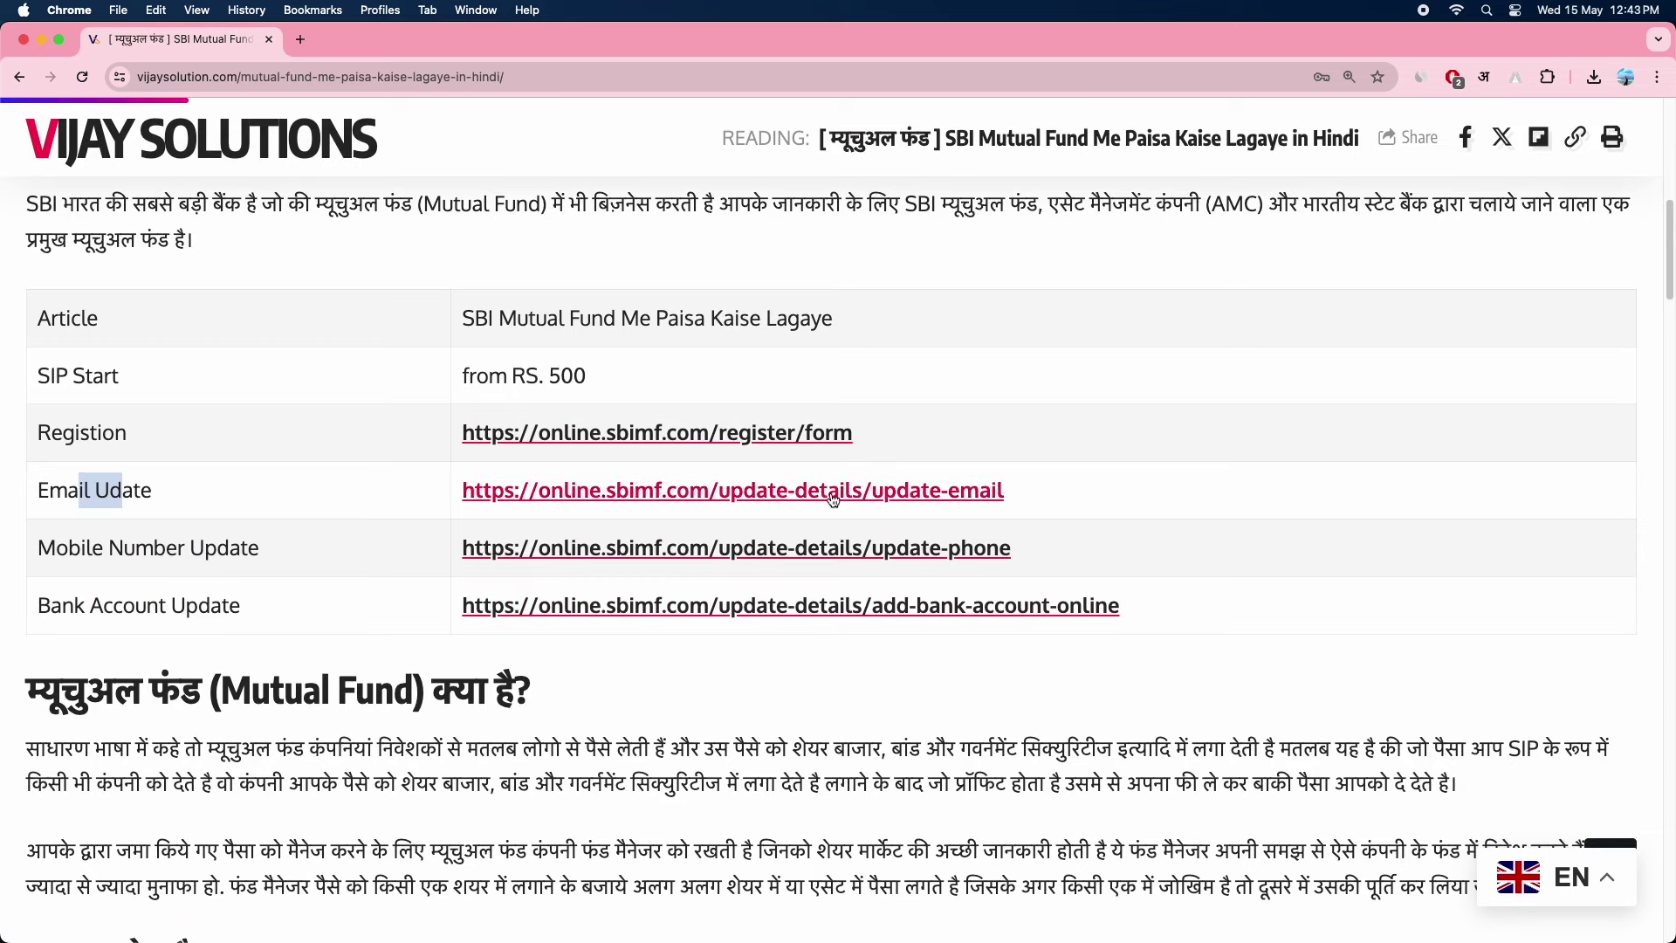
left_click_drag(45, 605, 240, 606)
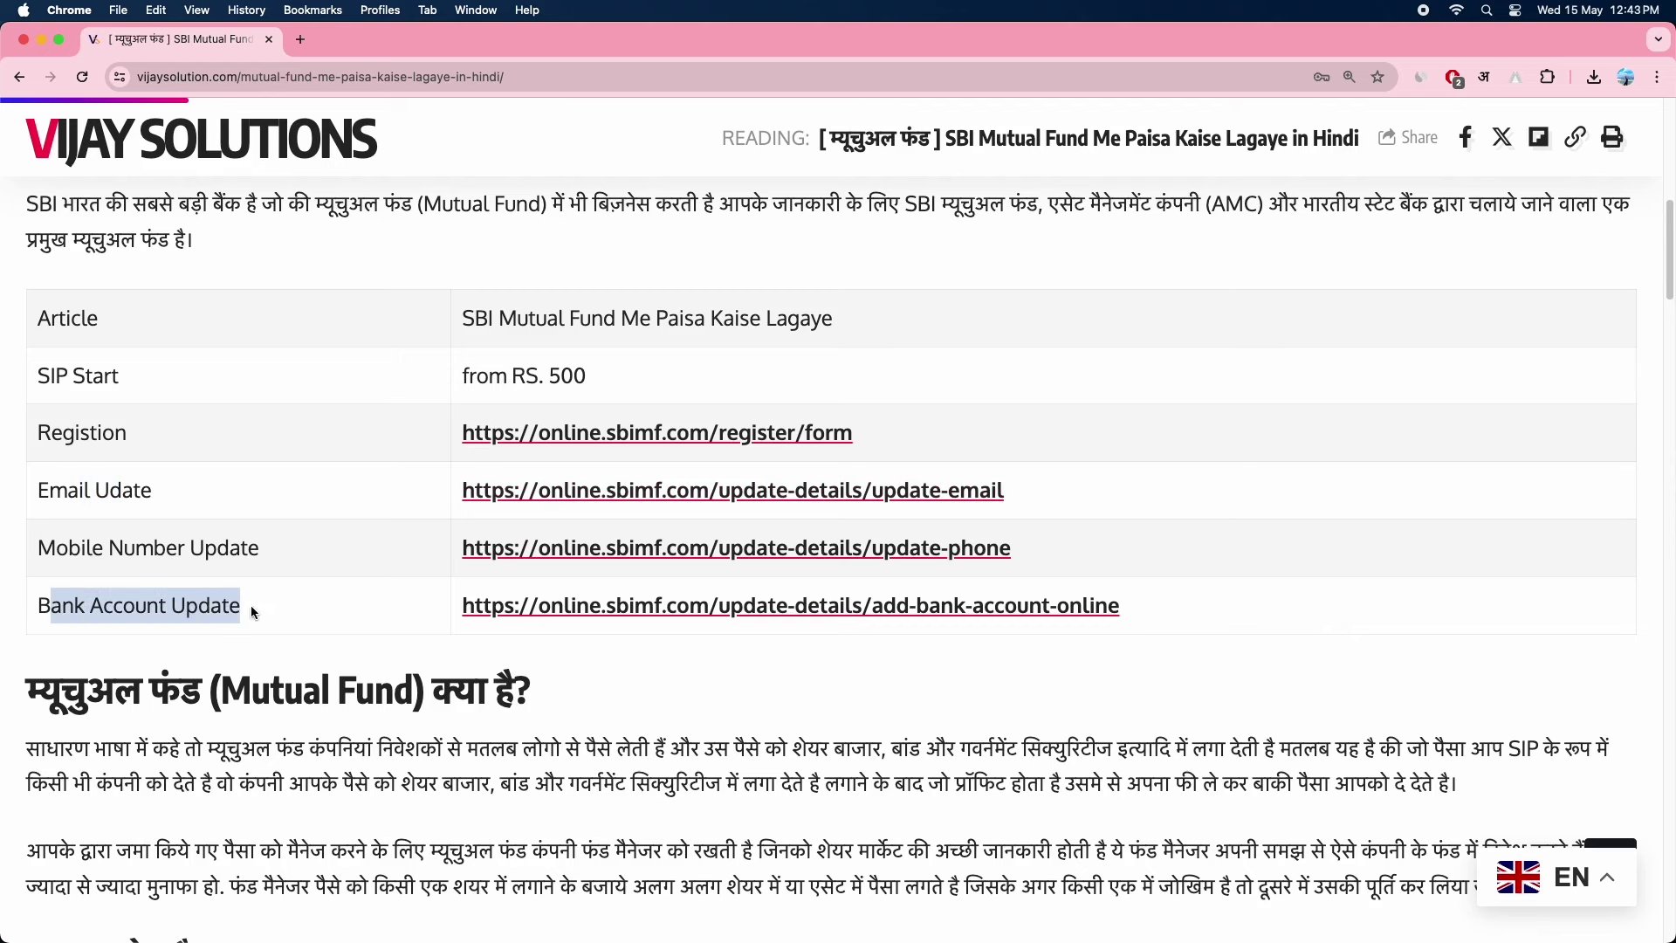
left_click(671, 609)
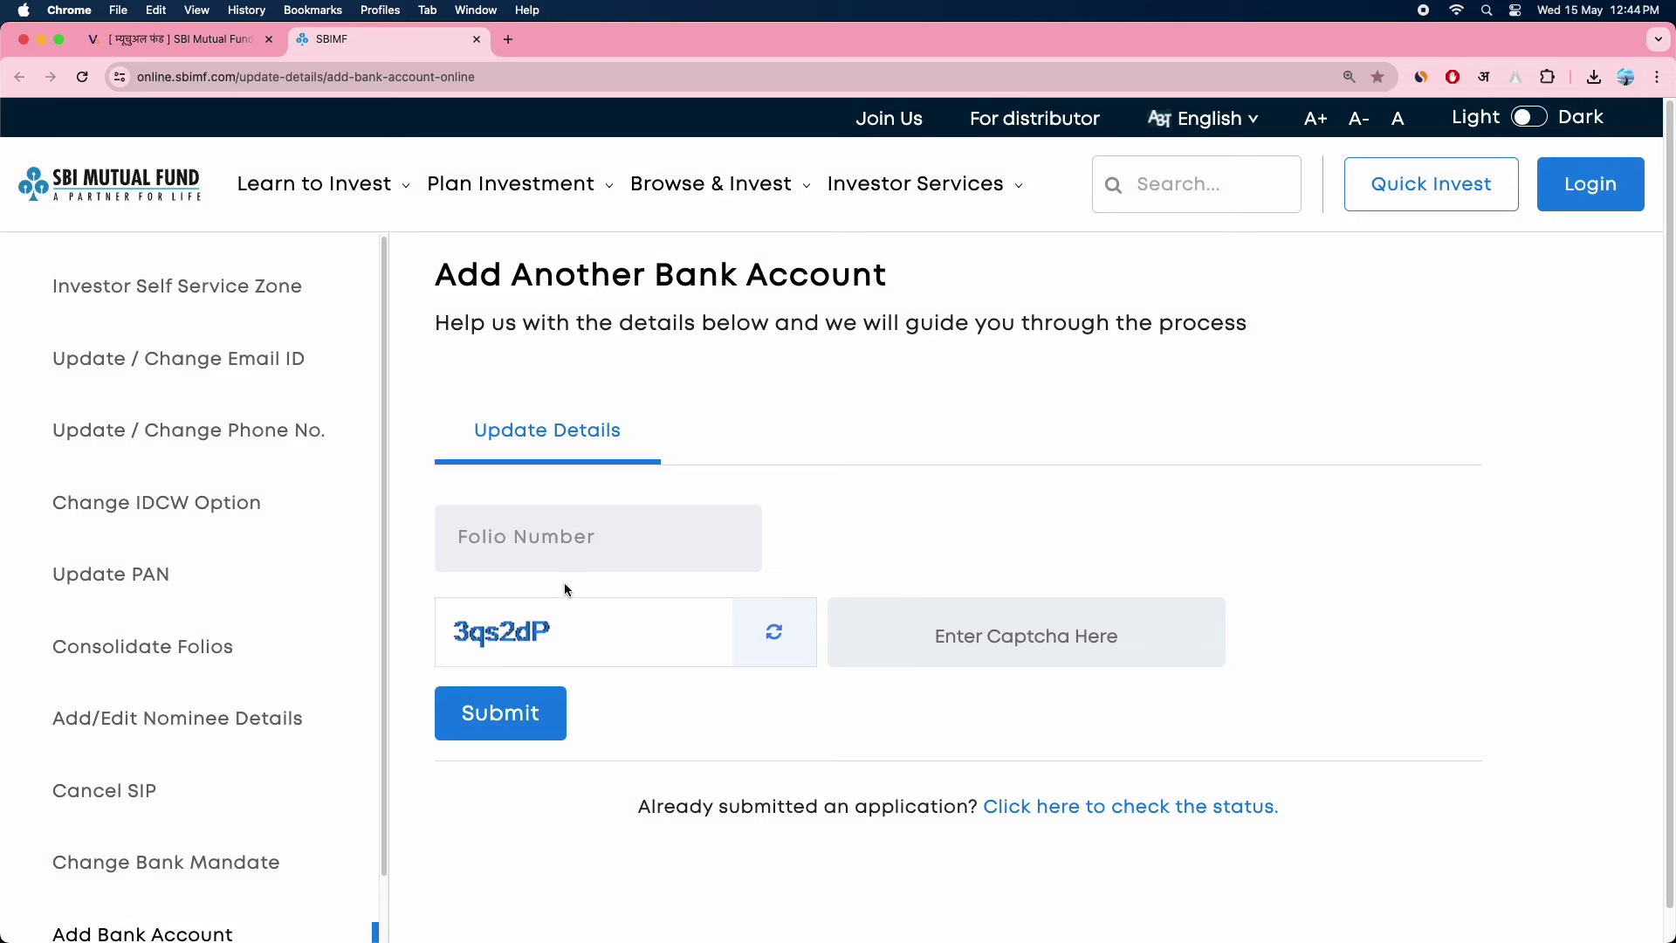
- Focus the empty Folio Number field, then open Statement.pdf and unlock it with its password
left_click(527, 534)
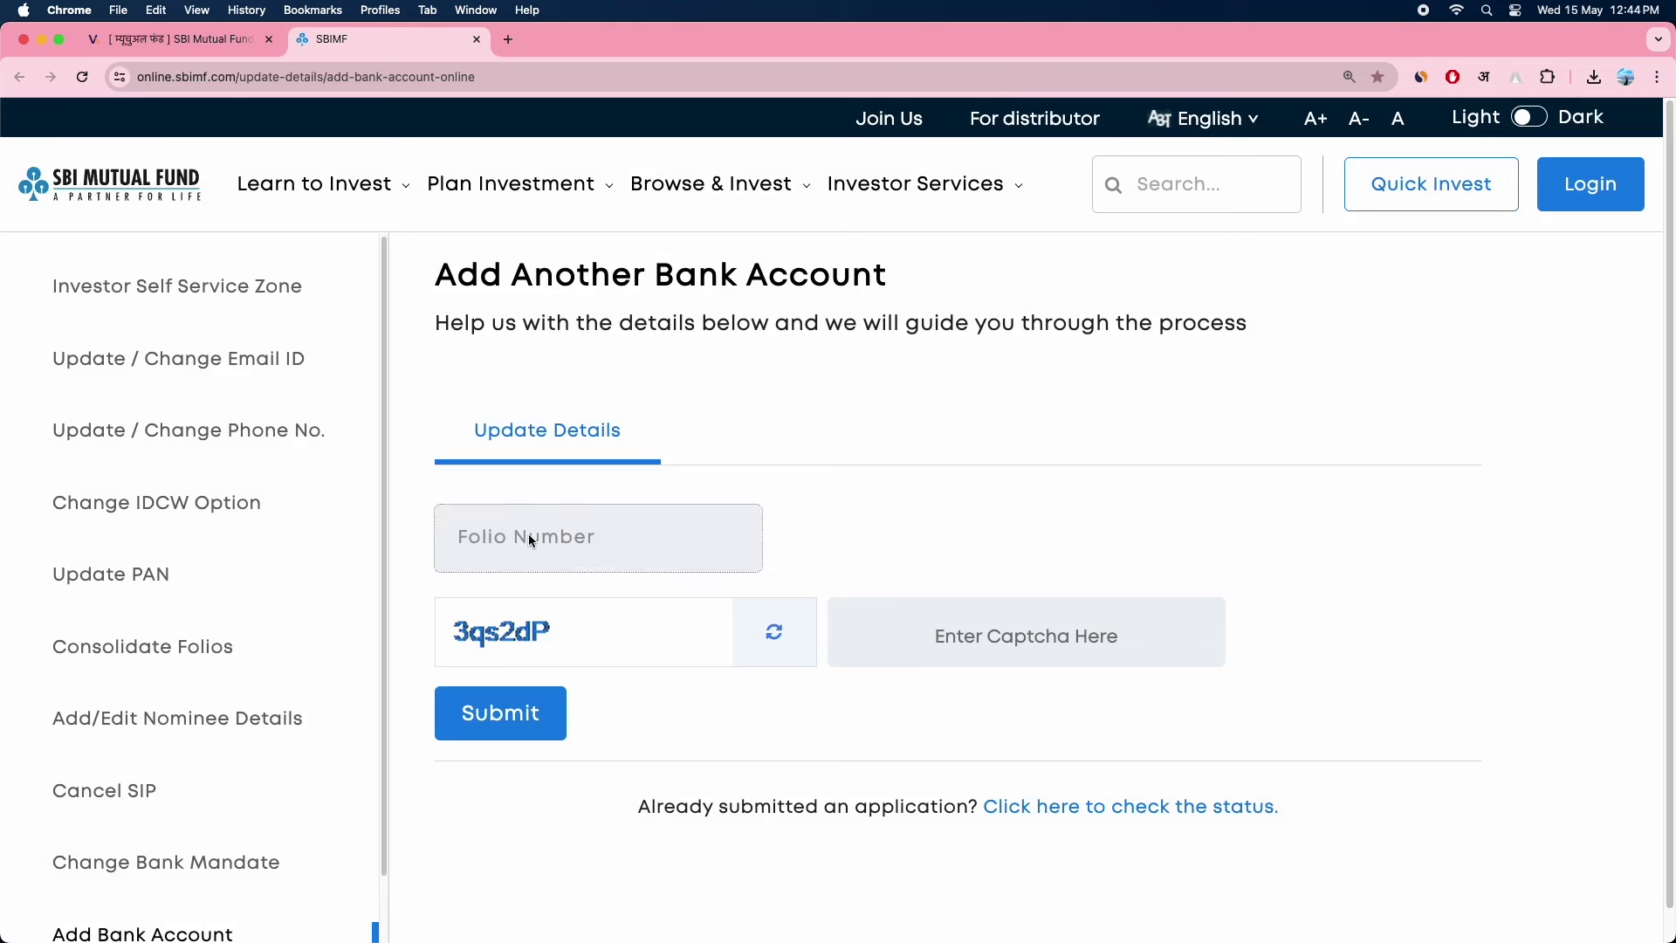
left_click(536, 539)
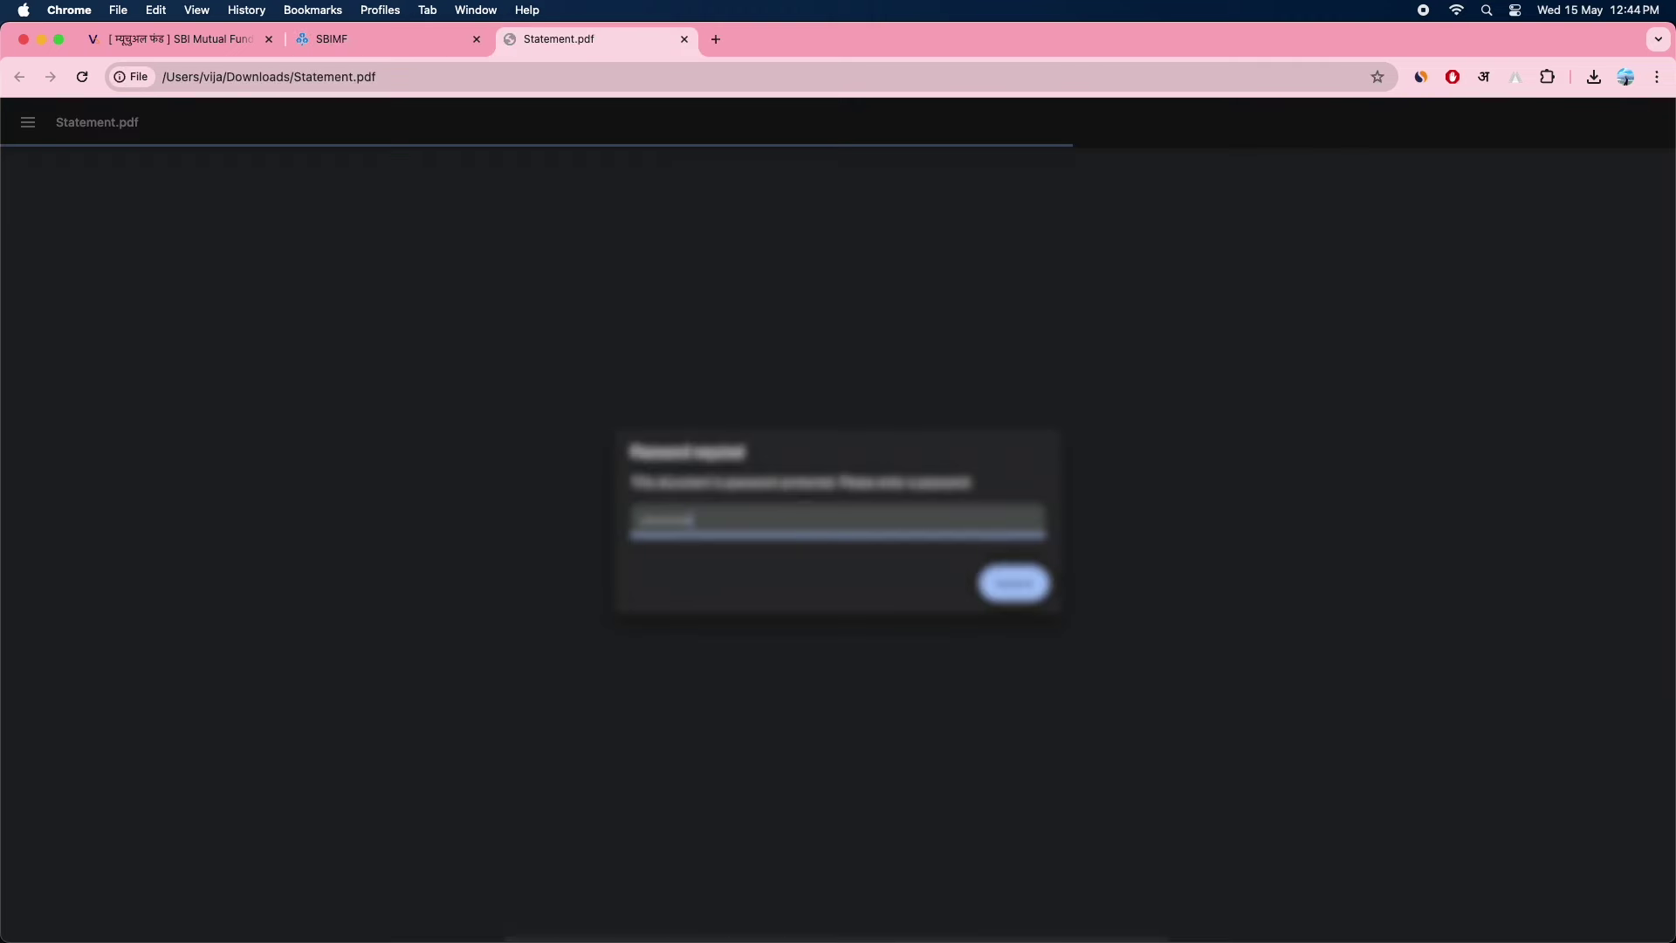
key("super+v")
key("Return")
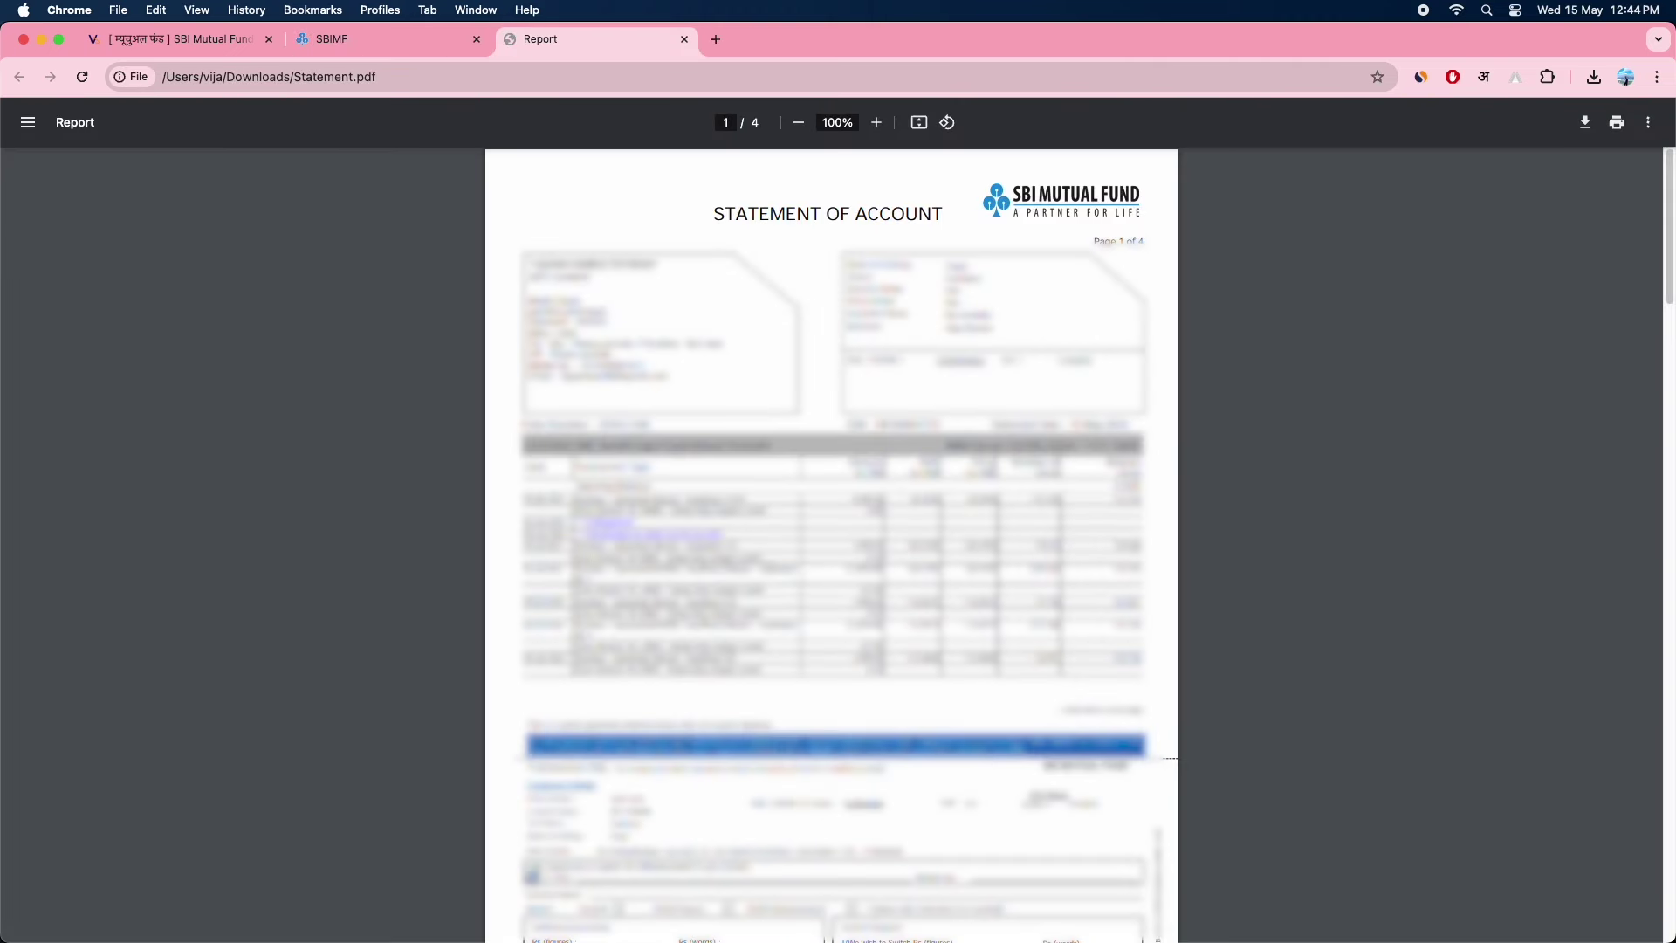
- Enlarge Statement.pdf, copy the folio number from its Transaction Slip, and return to the SBIMF form
scroll(776, 577, "down", 10)
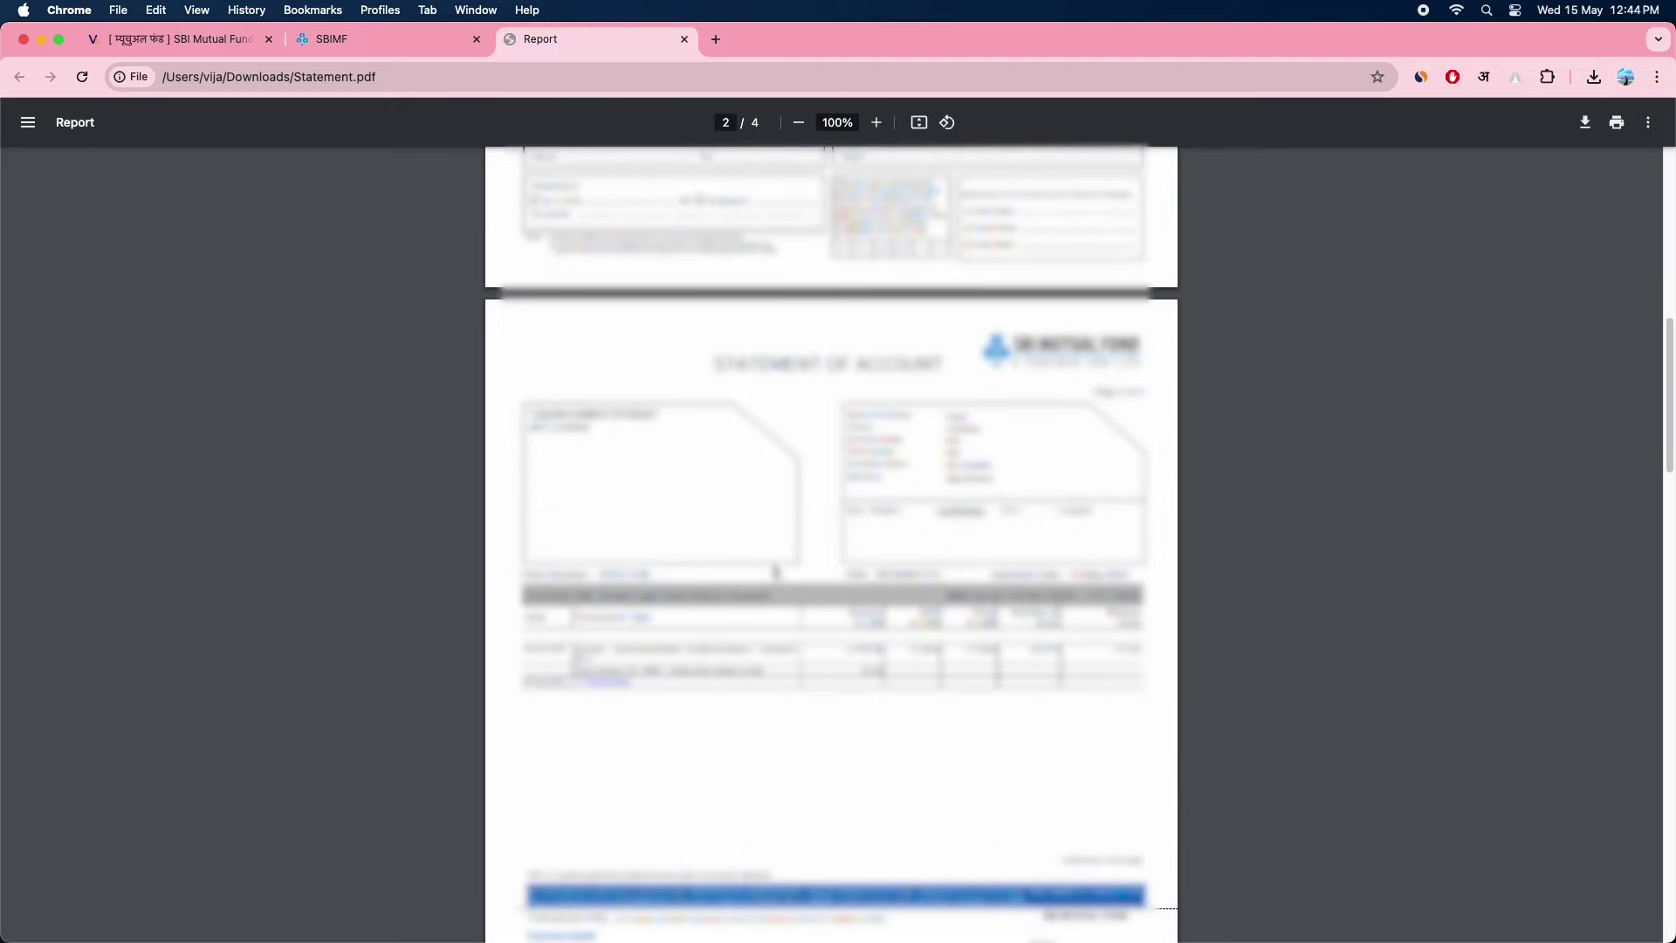
scroll(776, 572, "up", 1)
key("super+equal")
key("super+equal")
key("super+equal")
key("super+equal")
key("super+equal")
key("super+equal")
left_click_drag(115, 306, 197, 307)
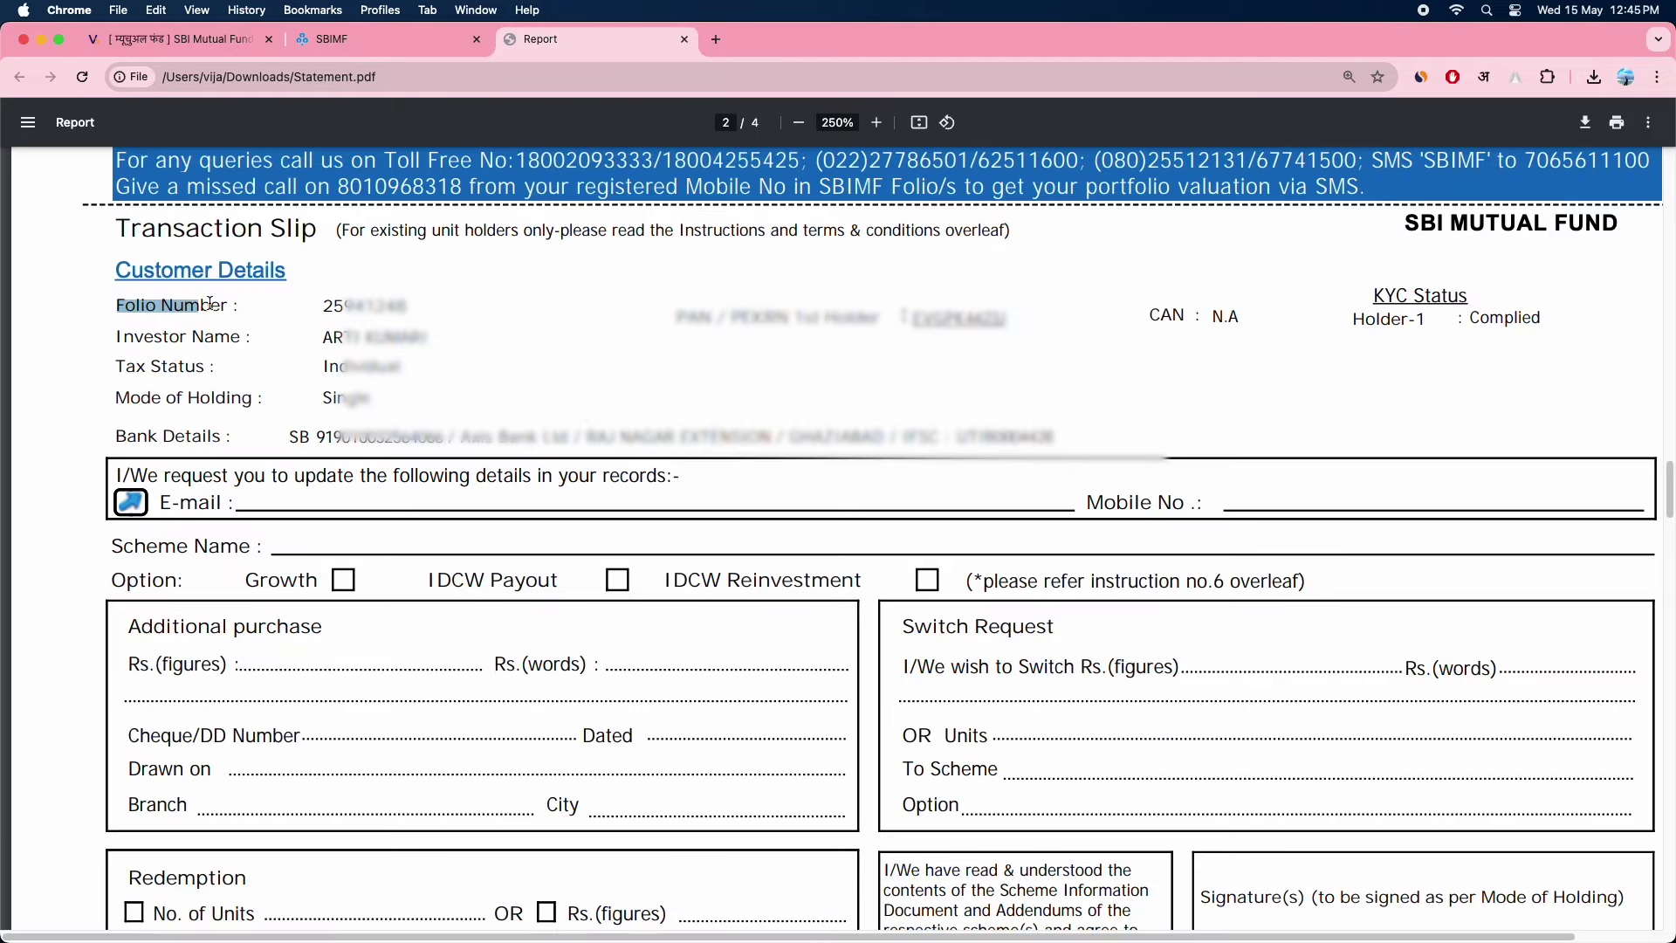
left_click_drag(324, 306, 406, 307)
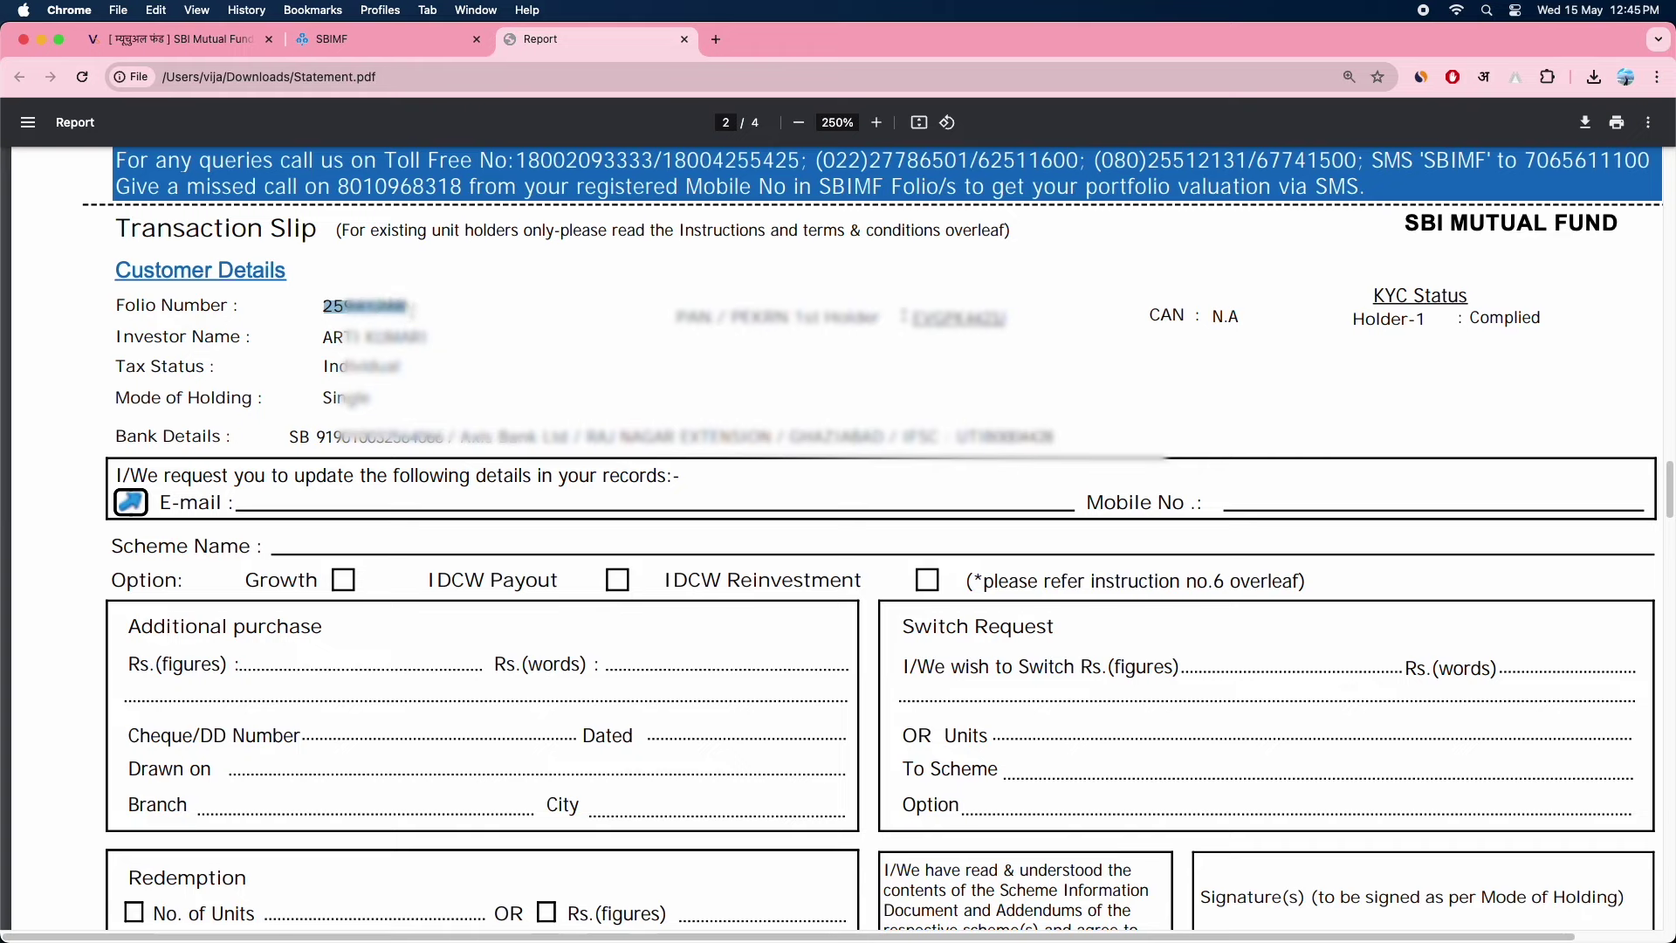
key("super+c")
left_click(360, 41)
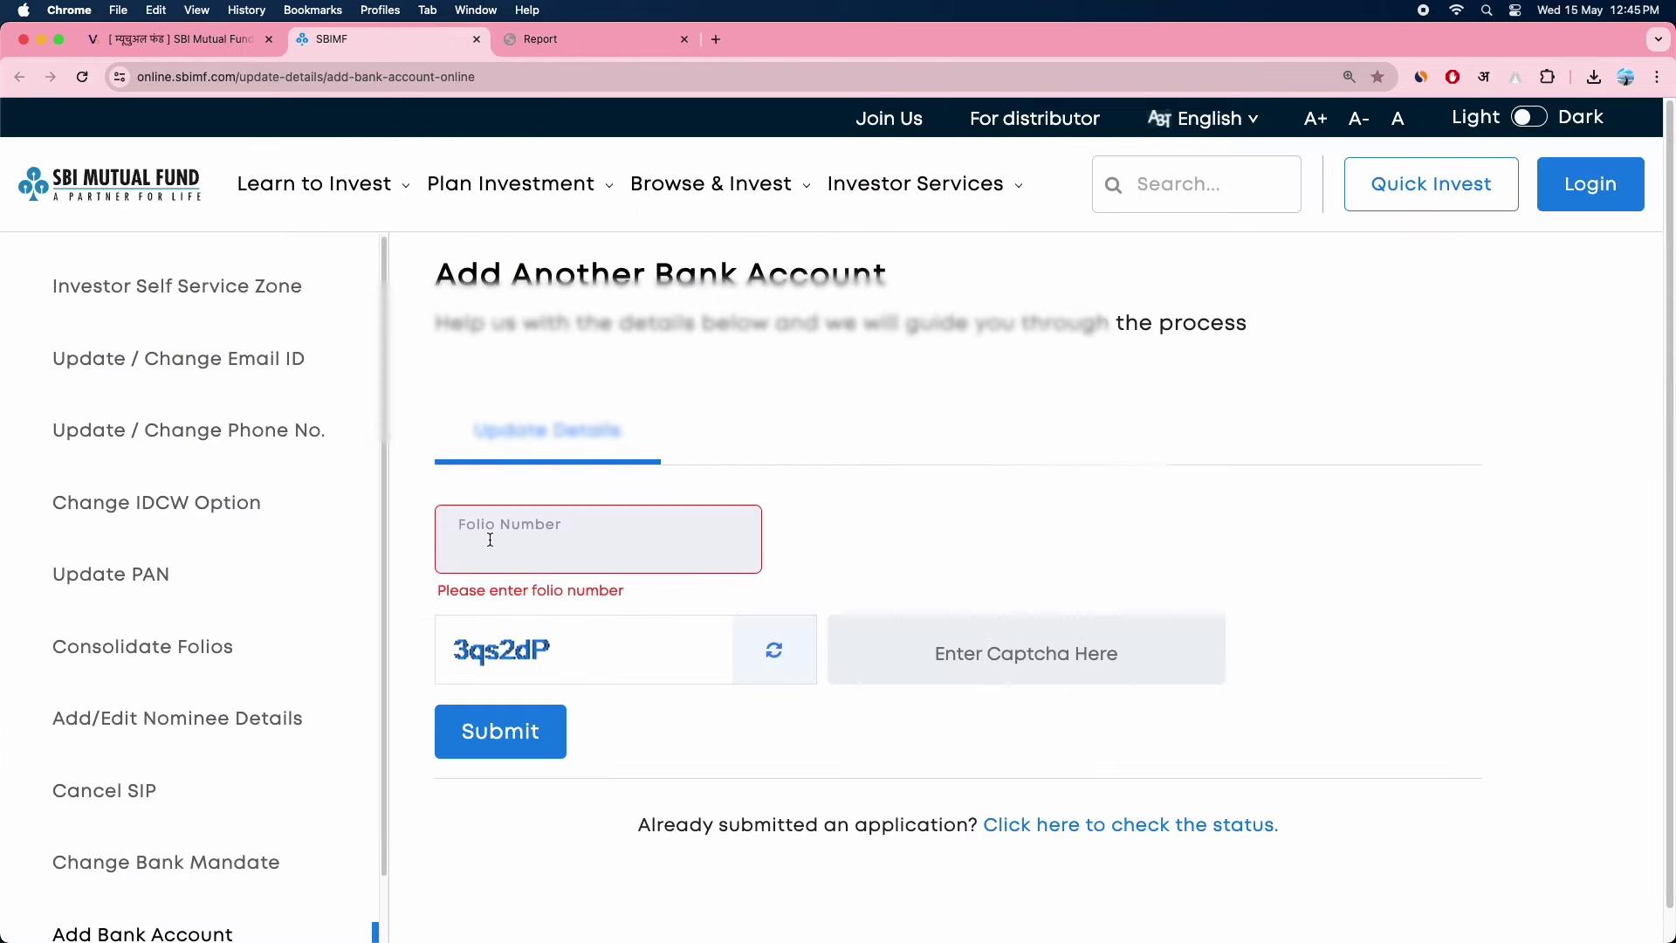
- Paste the folio number, enter the captcha, and submit them for verification
key("super+v")
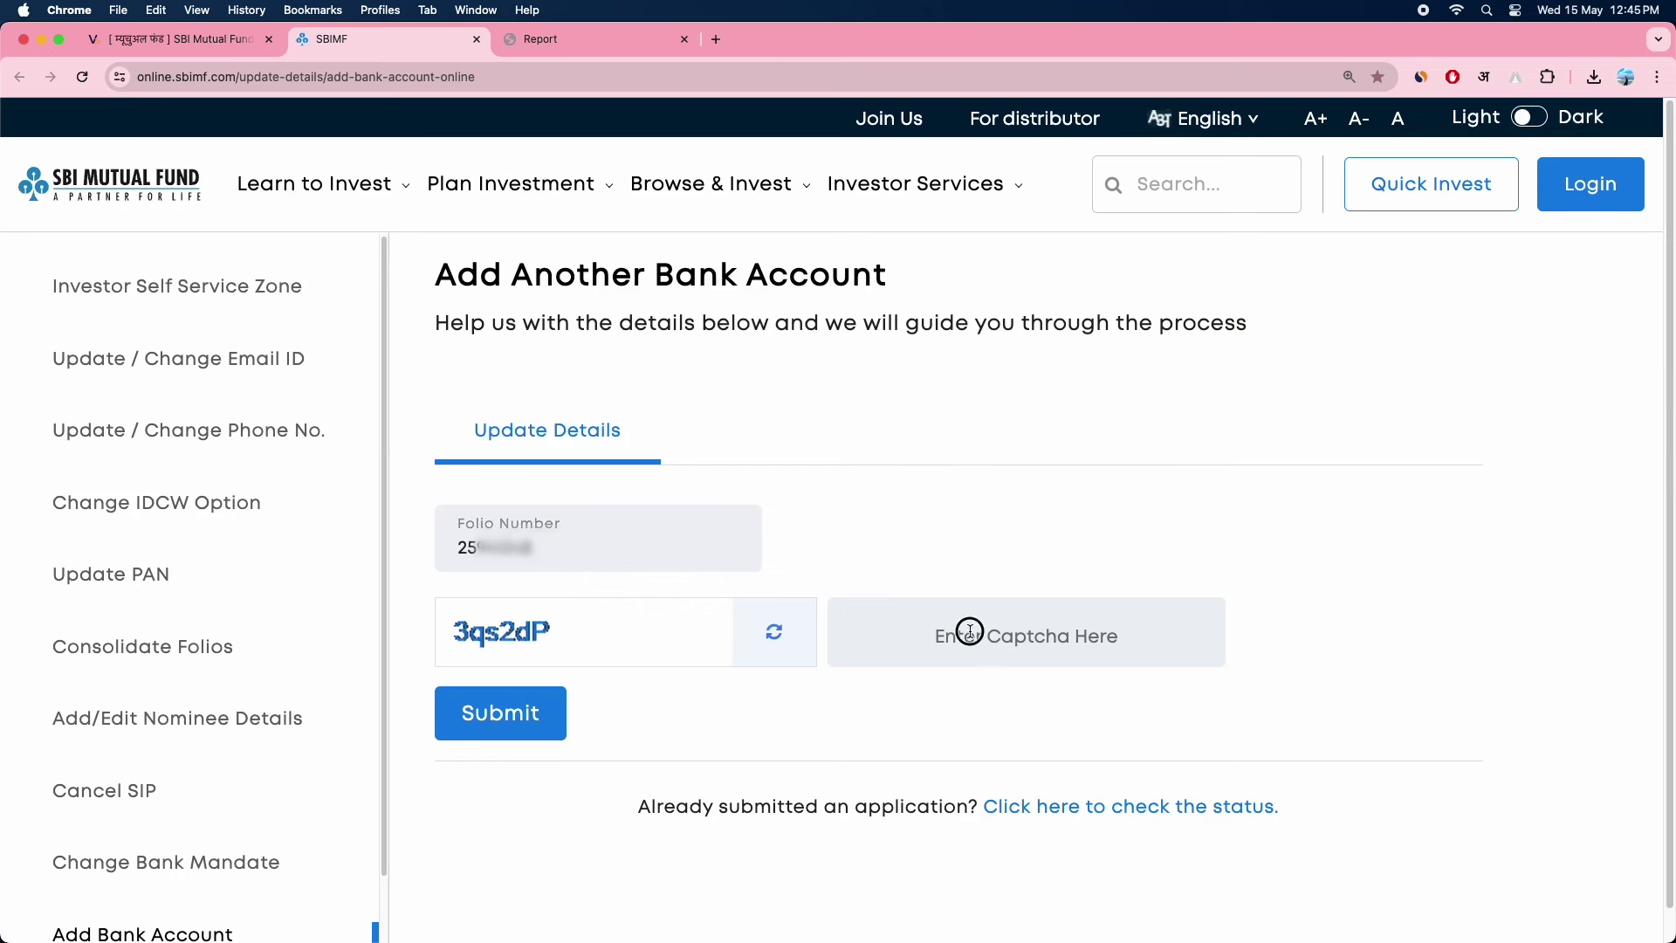
type("3qs2dP")
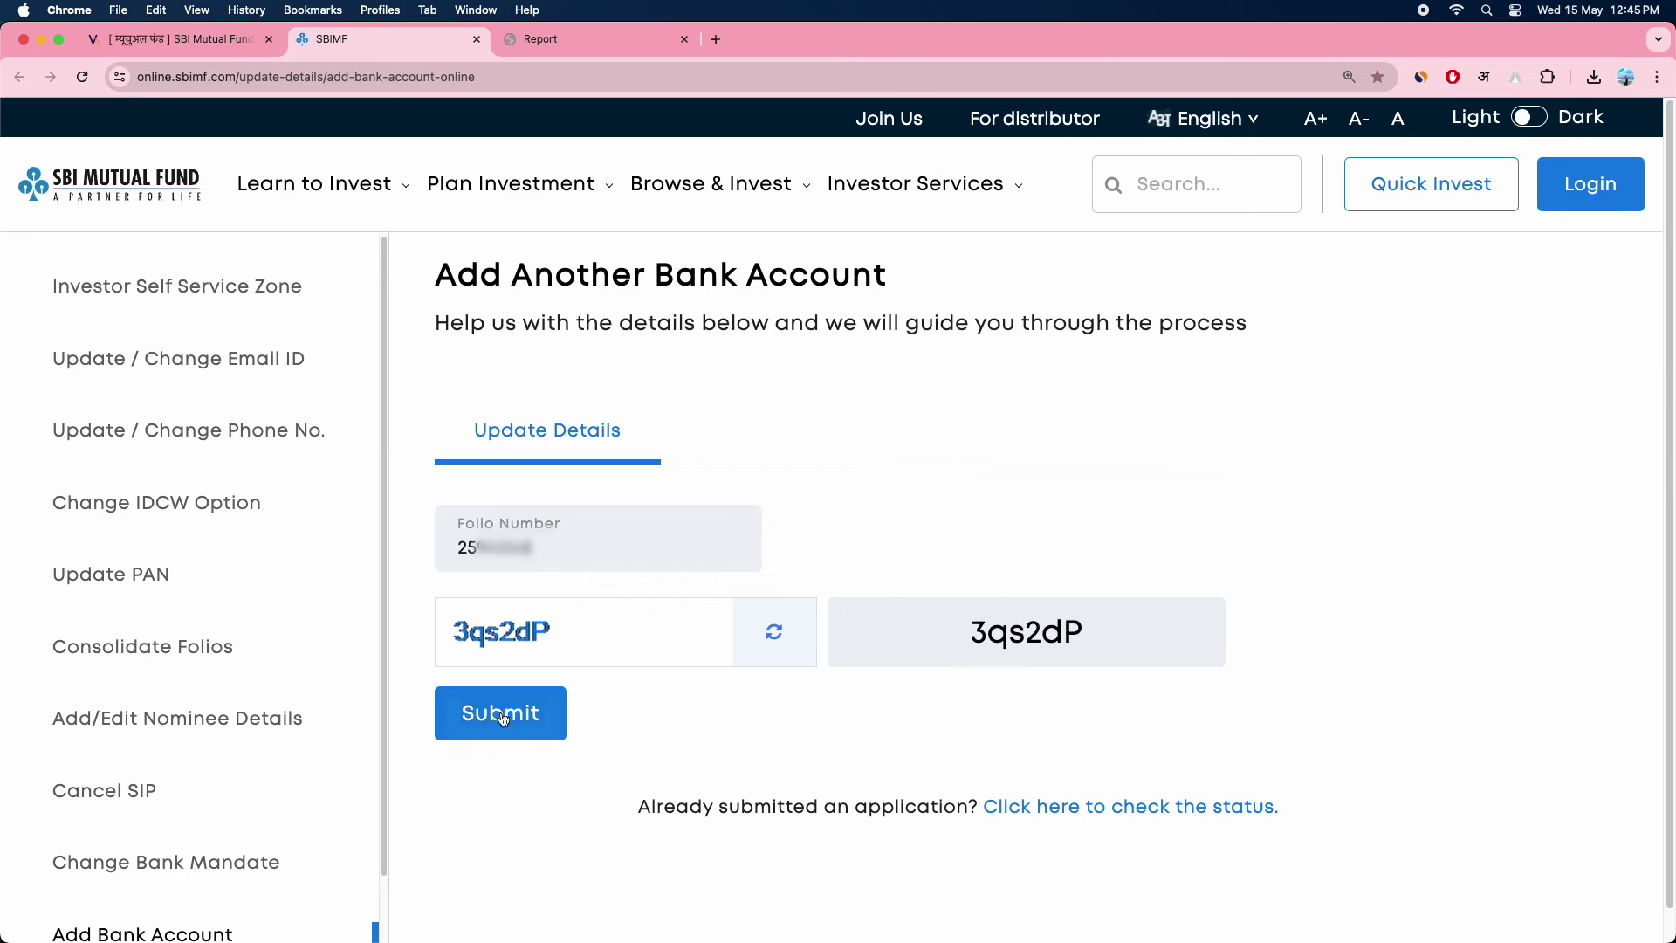
left_click(512, 727)
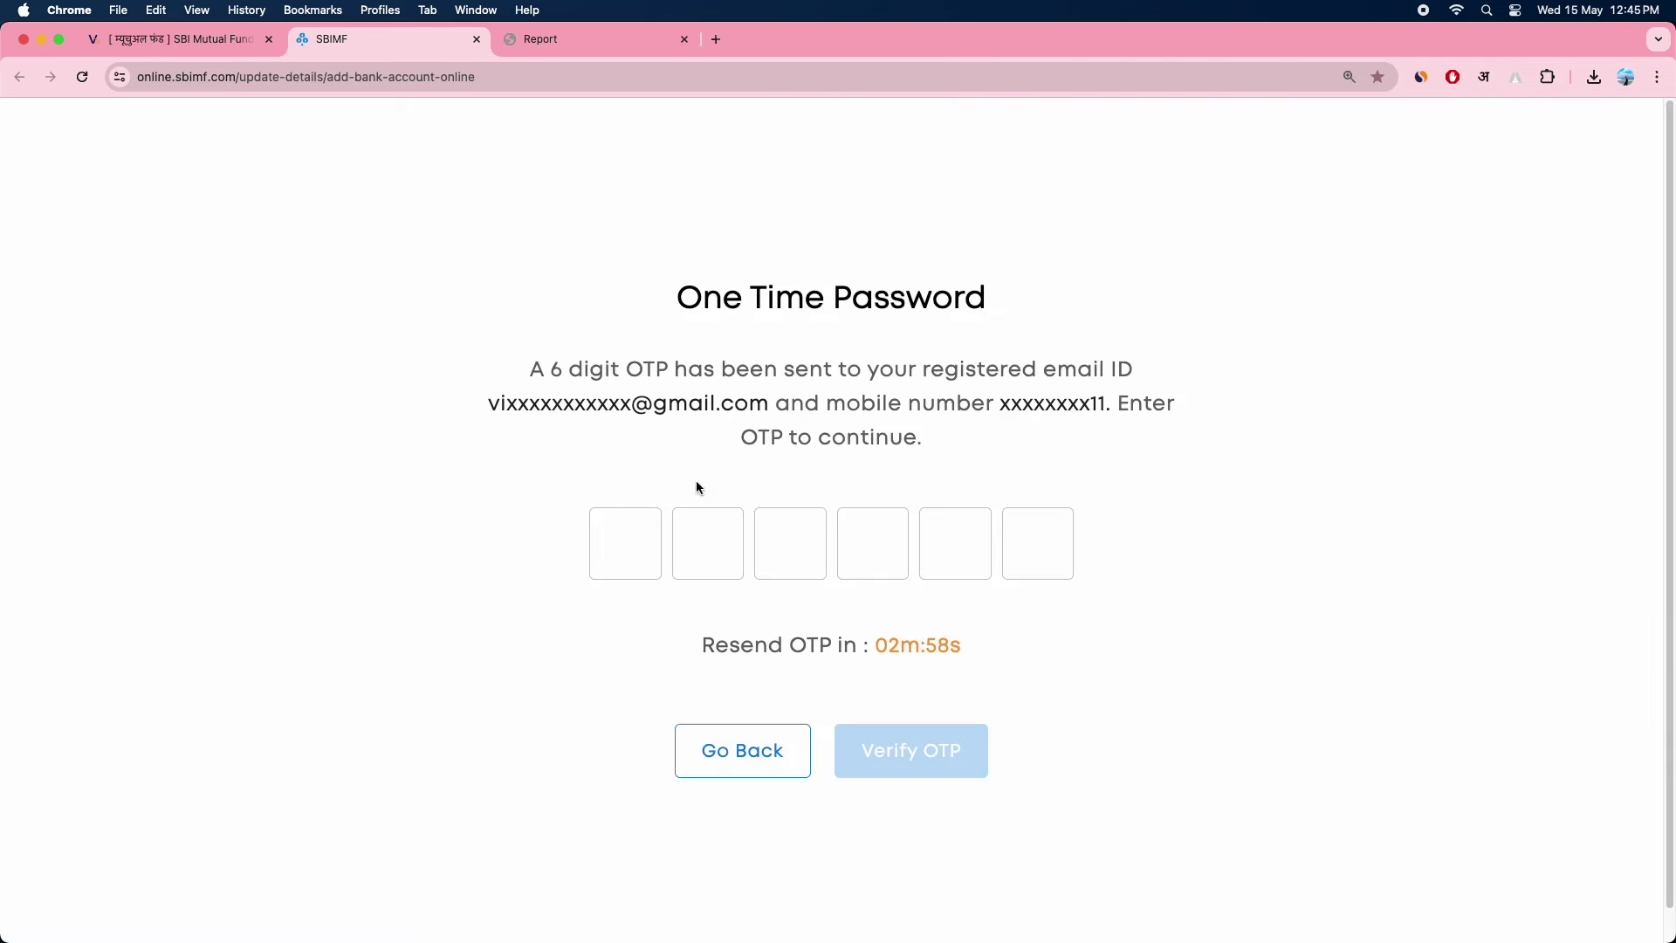
- Enter the six-digit OTP sent to the registered email and mobile, and verify it
left_click_drag(487, 403, 749, 403)
left_click_drag(1000, 403, 1107, 408)
left_click_drag(486, 403, 716, 402)
left_click(517, 403)
left_click(646, 535)
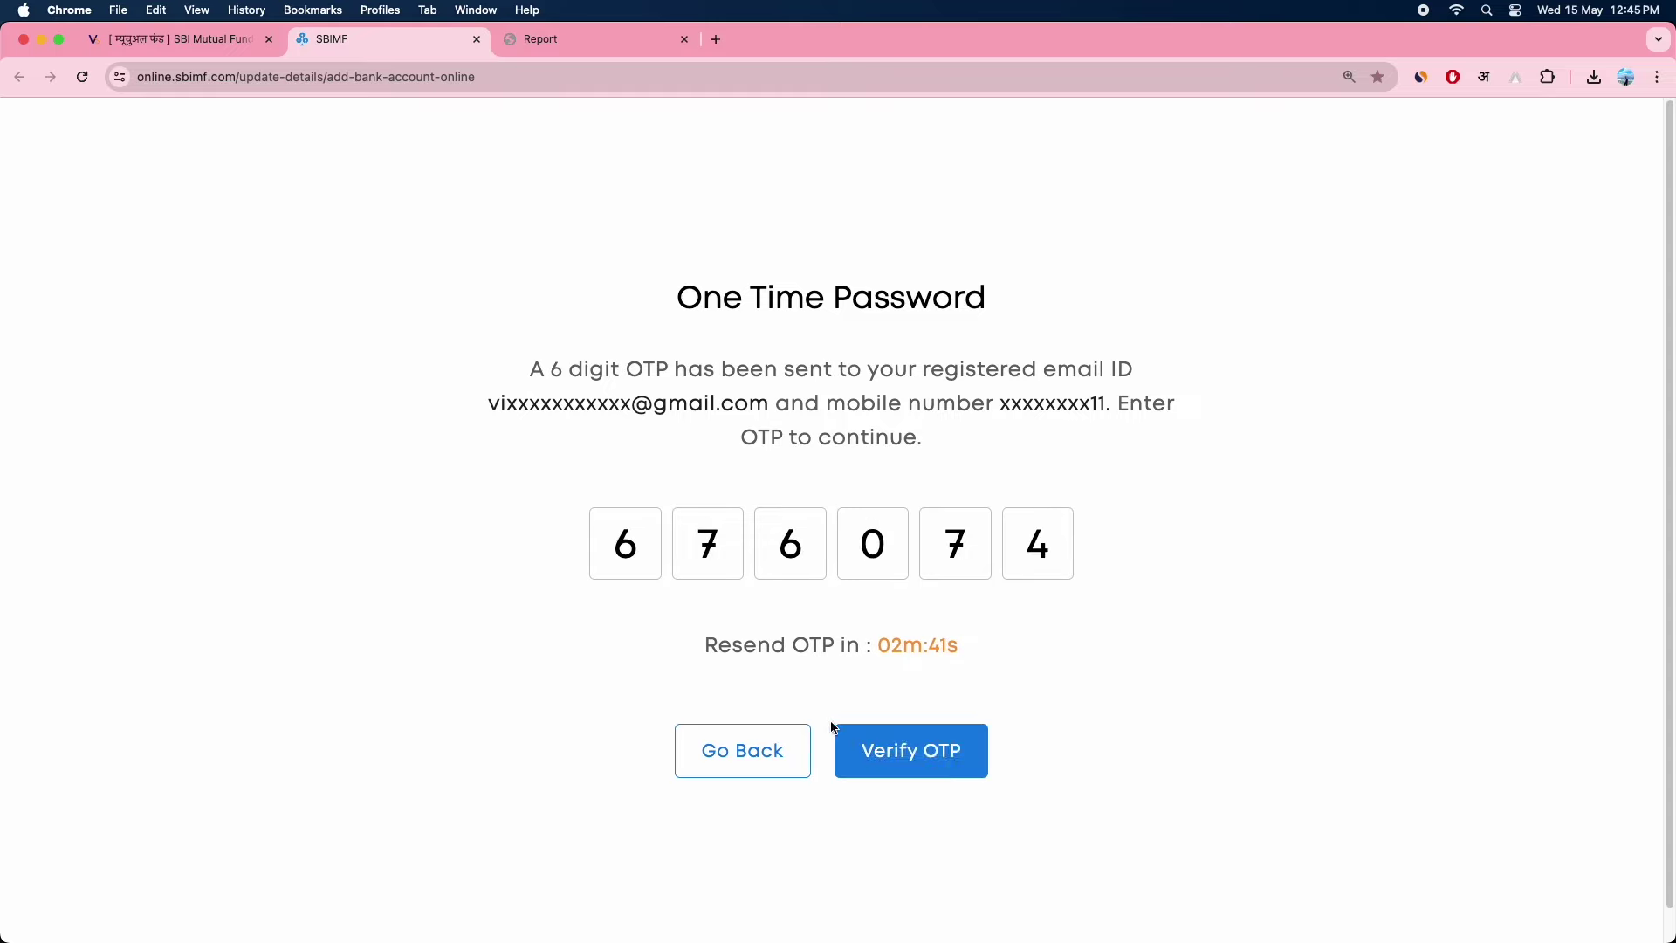
left_click(935, 767)
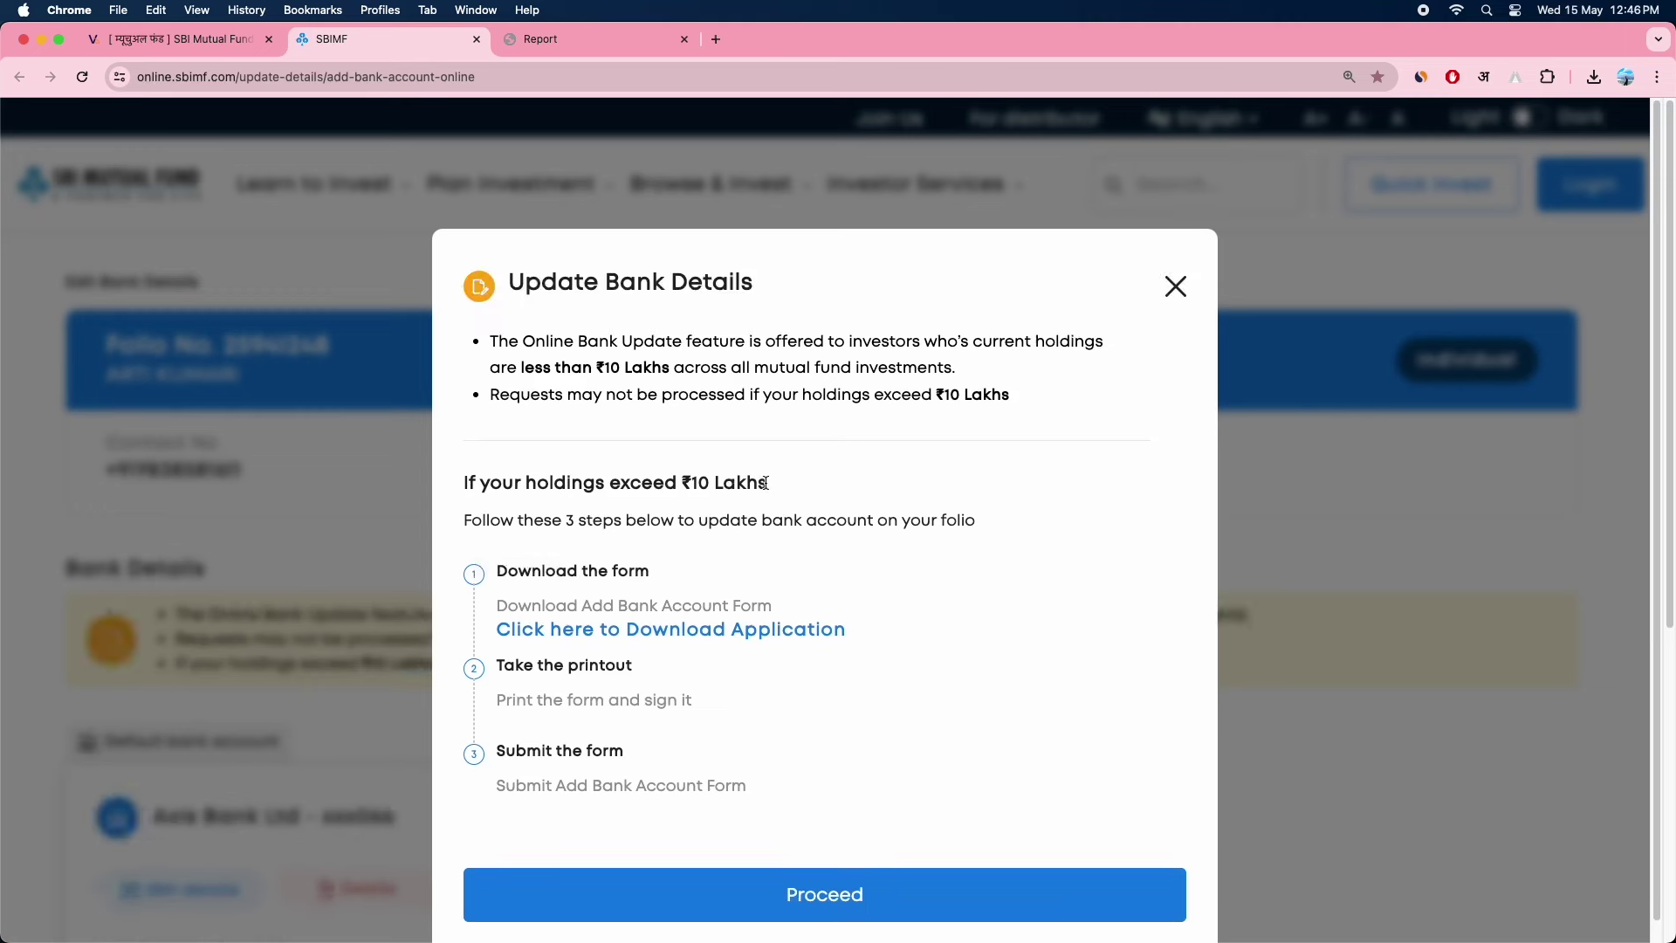
- Review the ₹10 Lakhs holdings notes and download the Add Bank Account application form
left_click_drag(501, 342, 1056, 409)
left_click(1053, 413)
left_click(493, 338)
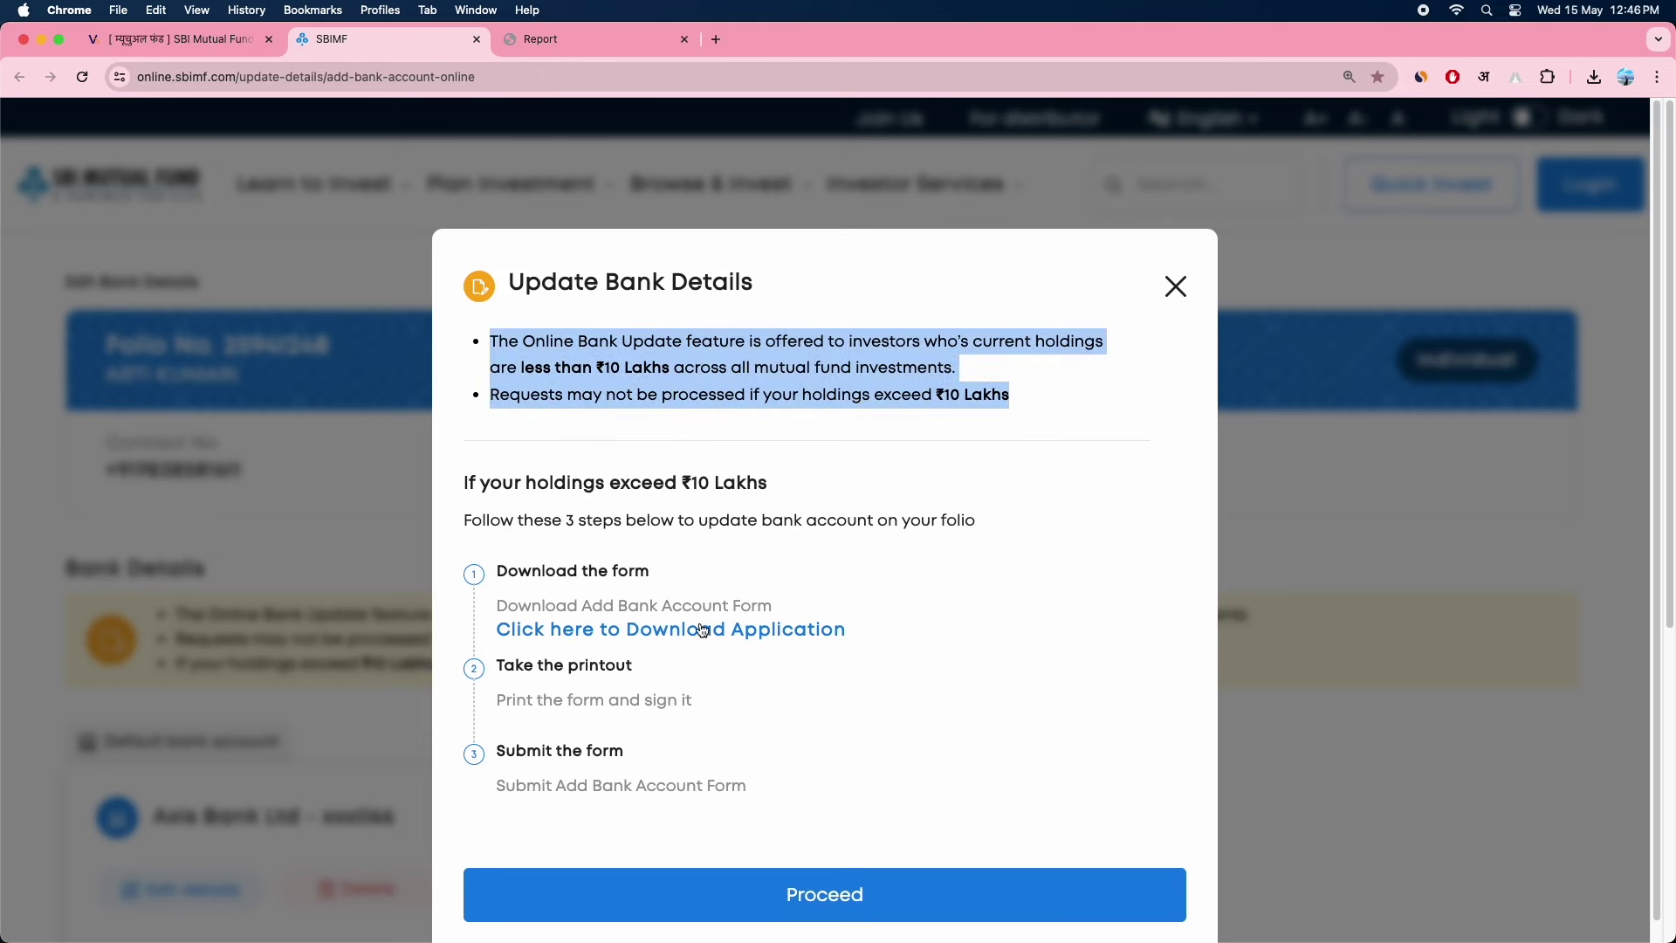
scroll(734, 663, "down", 1)
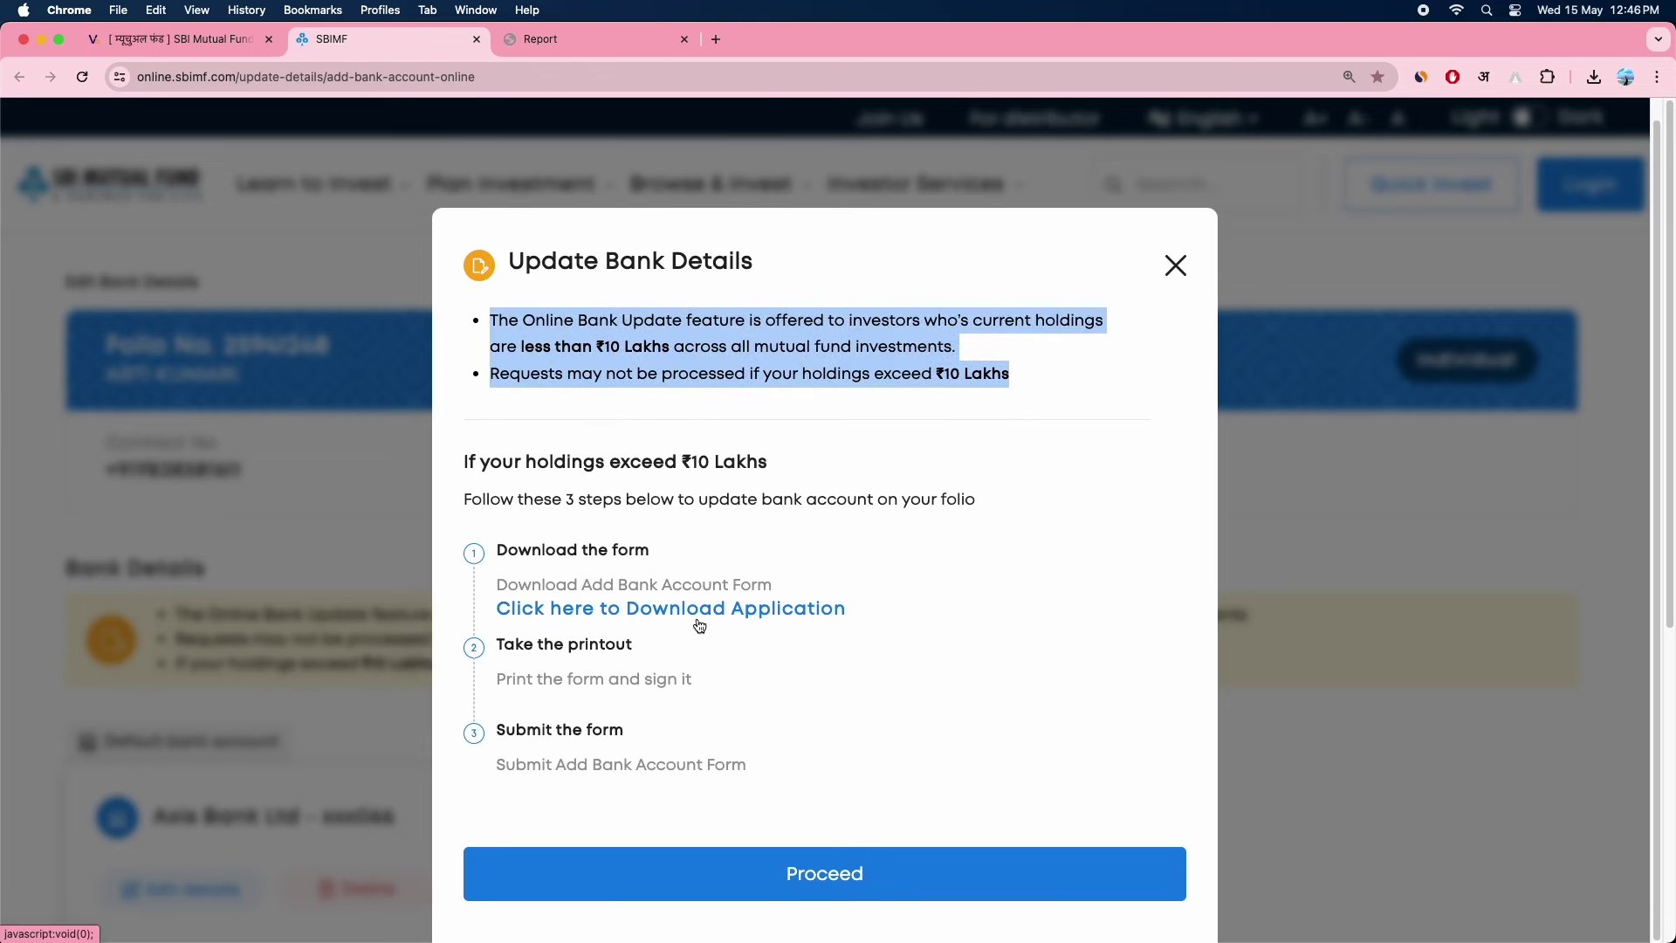
left_click(728, 611)
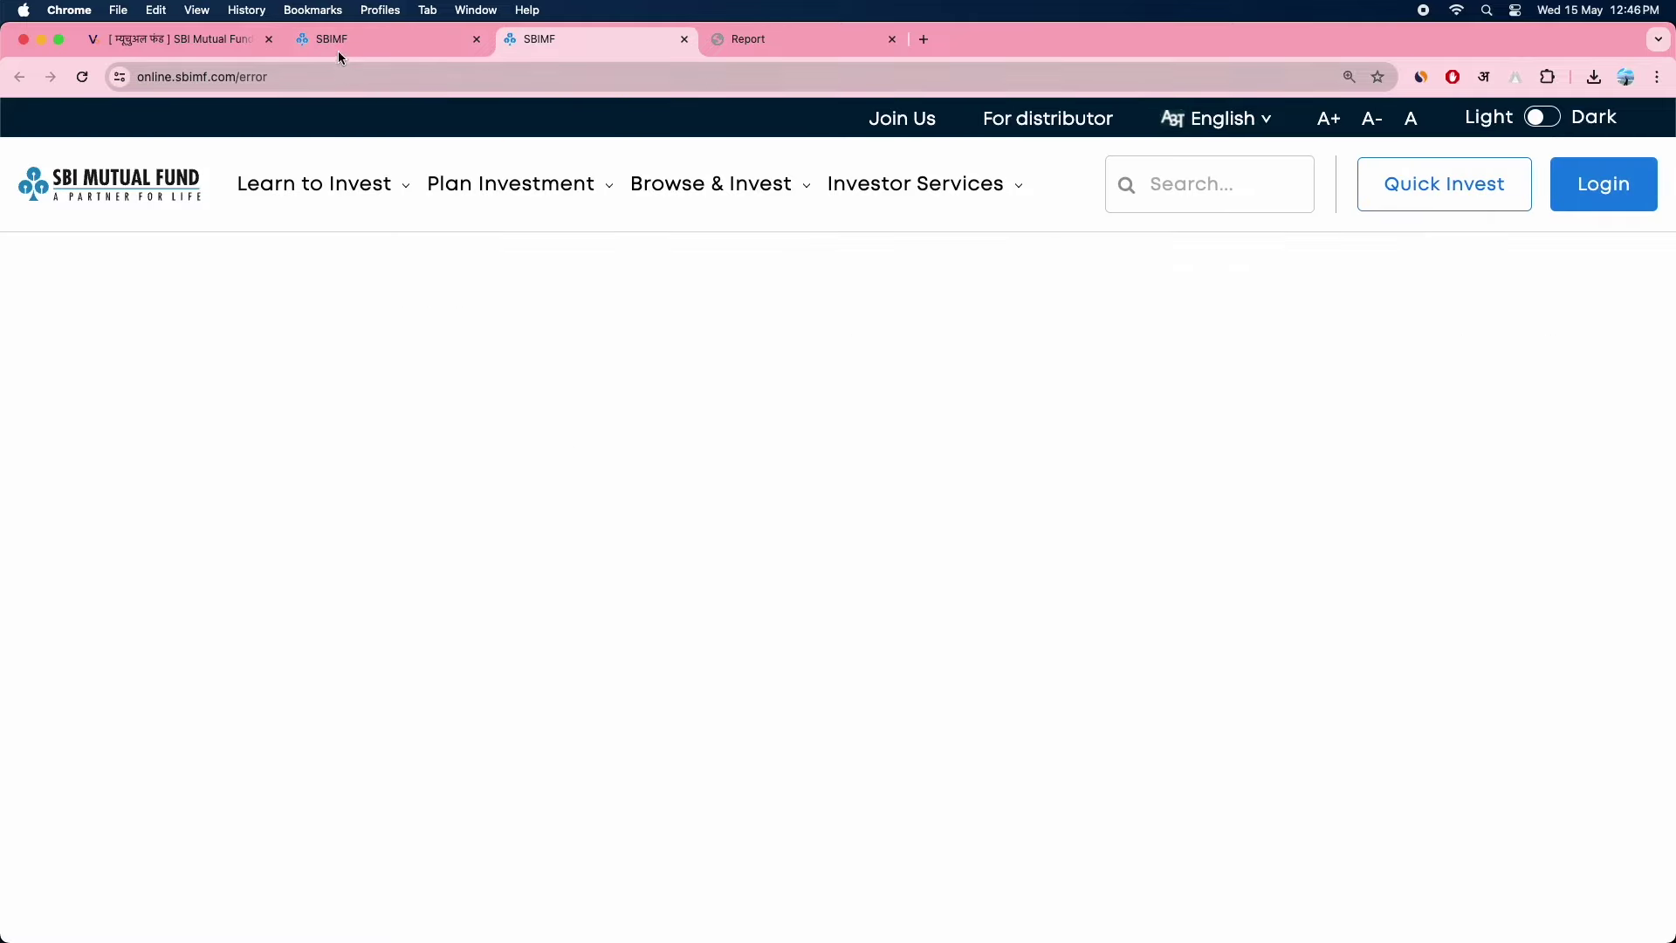
- Back on the Update Bank Details notice, choose Proceed to dismiss it
left_click(344, 49)
scroll(802, 756, "down", 3)
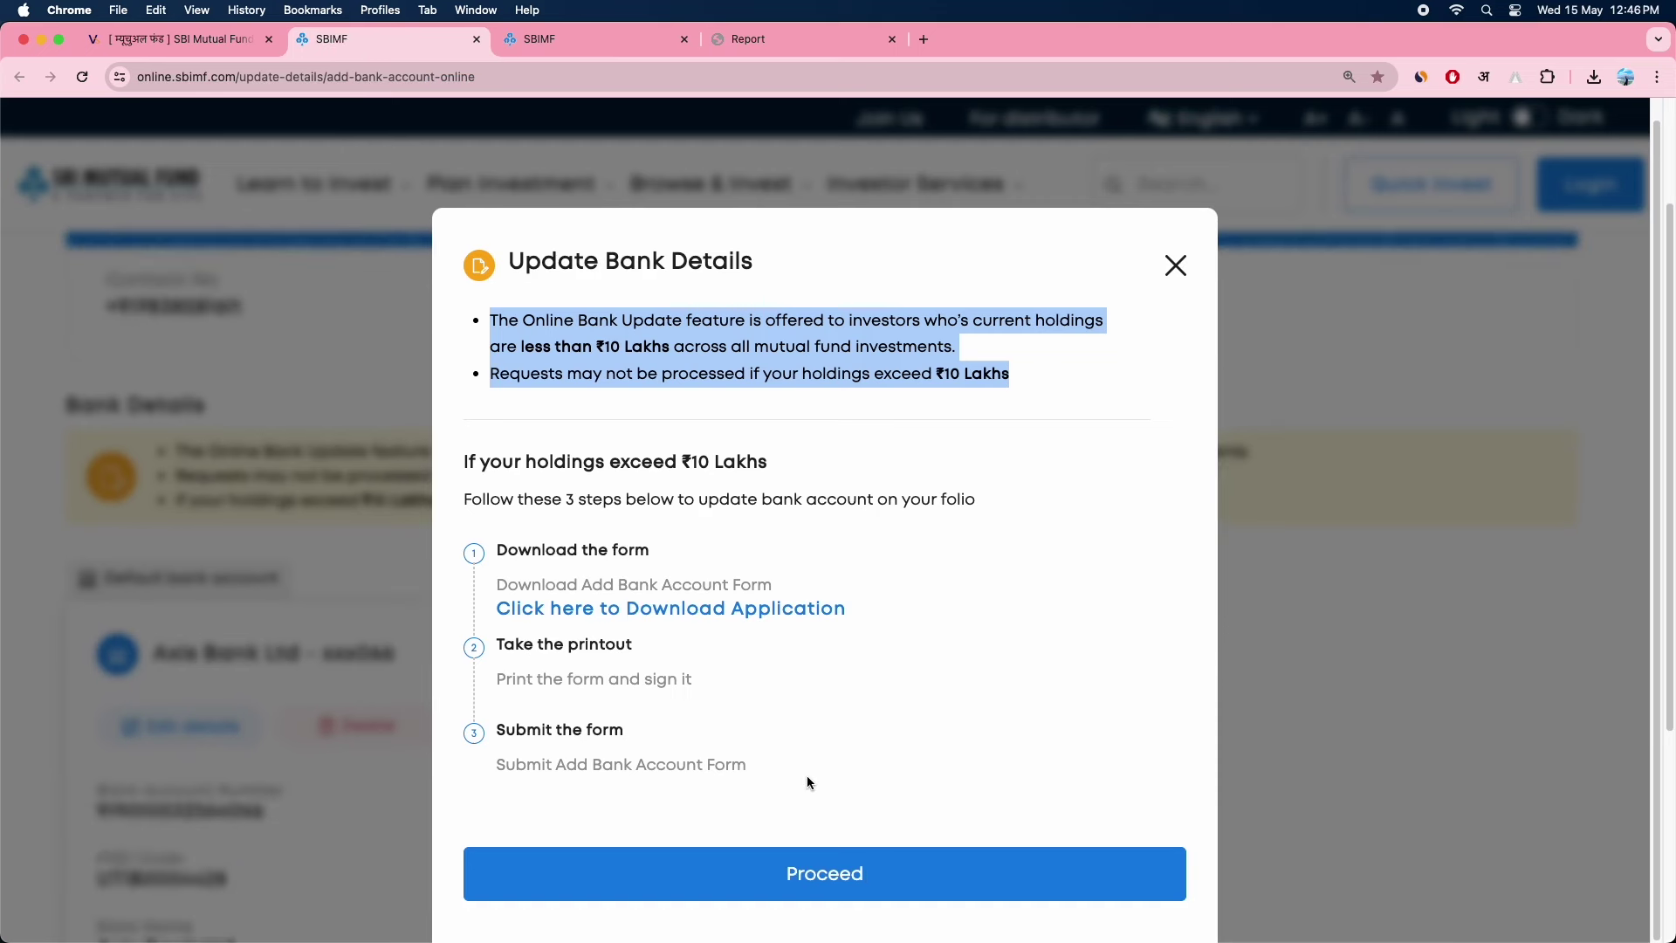
left_click_drag(629, 462, 740, 463)
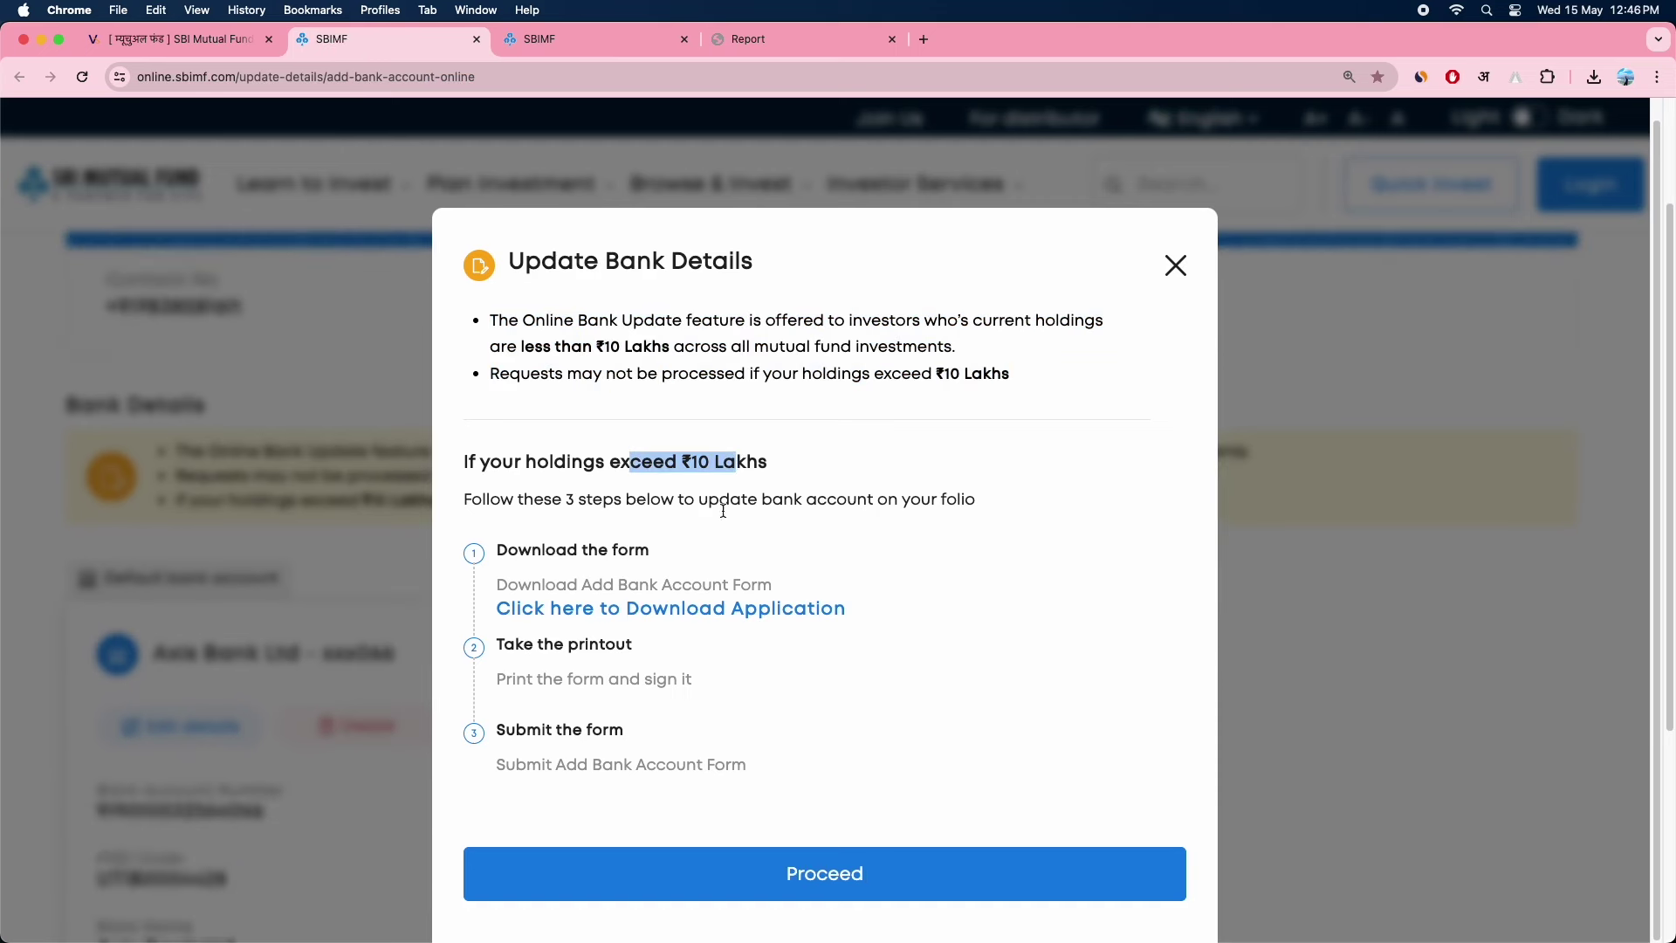
left_click(830, 874)
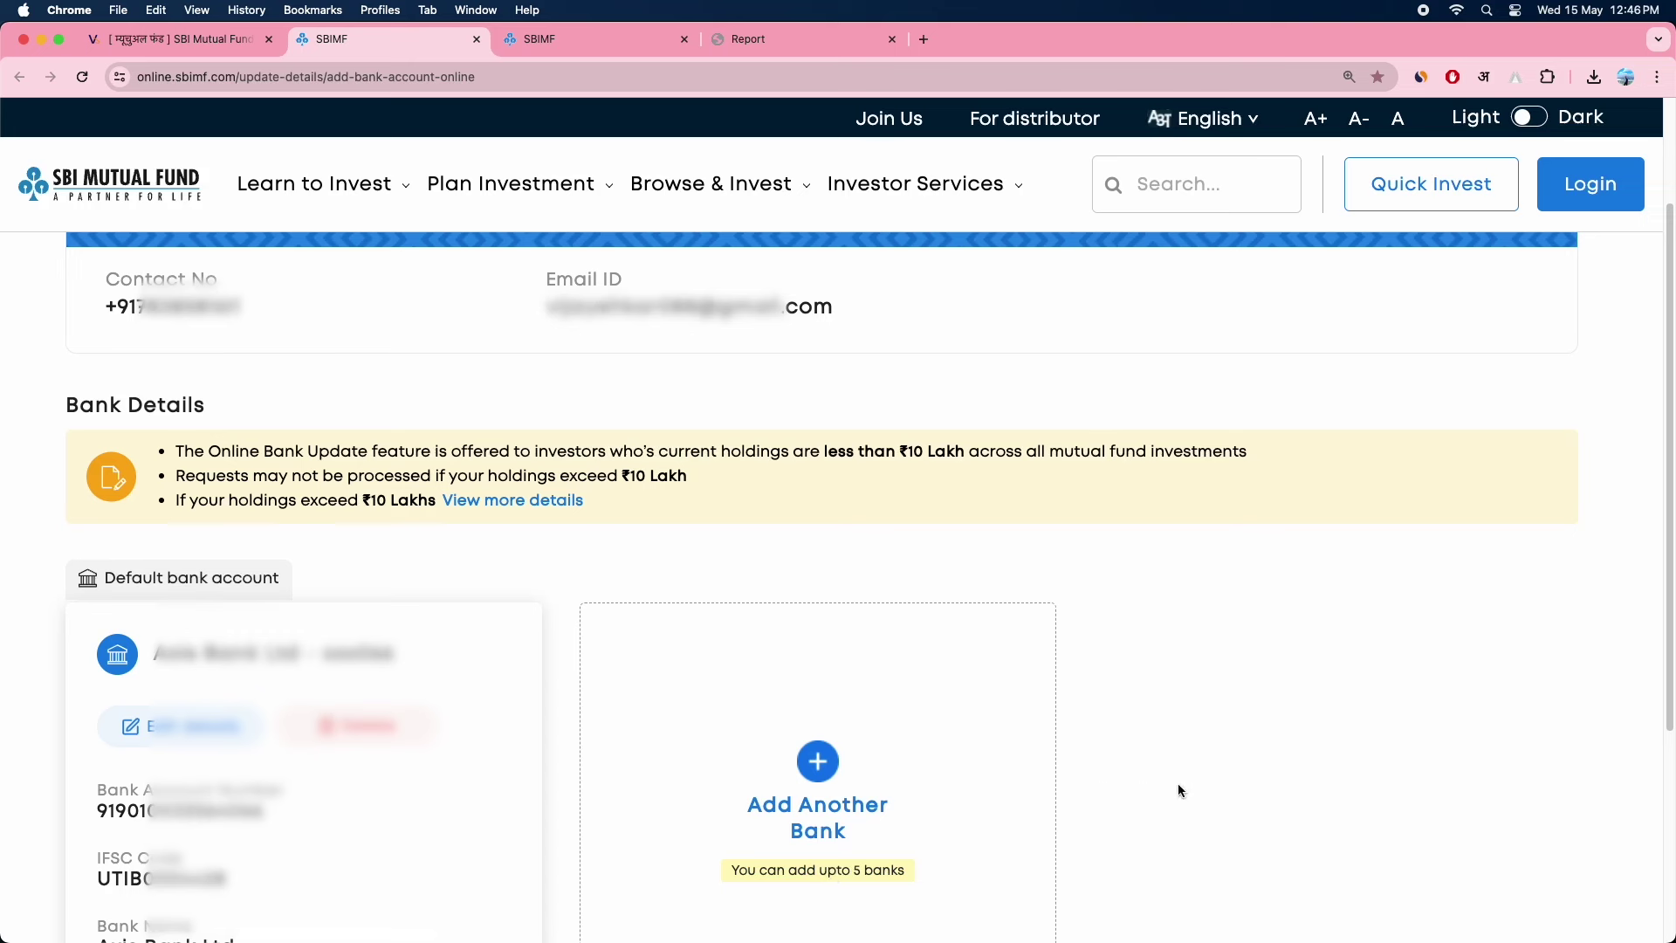
- Scroll past the default Axis Bank card and start adding another bank account
left_click_drag(118, 307, 541, 312)
left_click(747, 307)
scroll(267, 772, "down", 3)
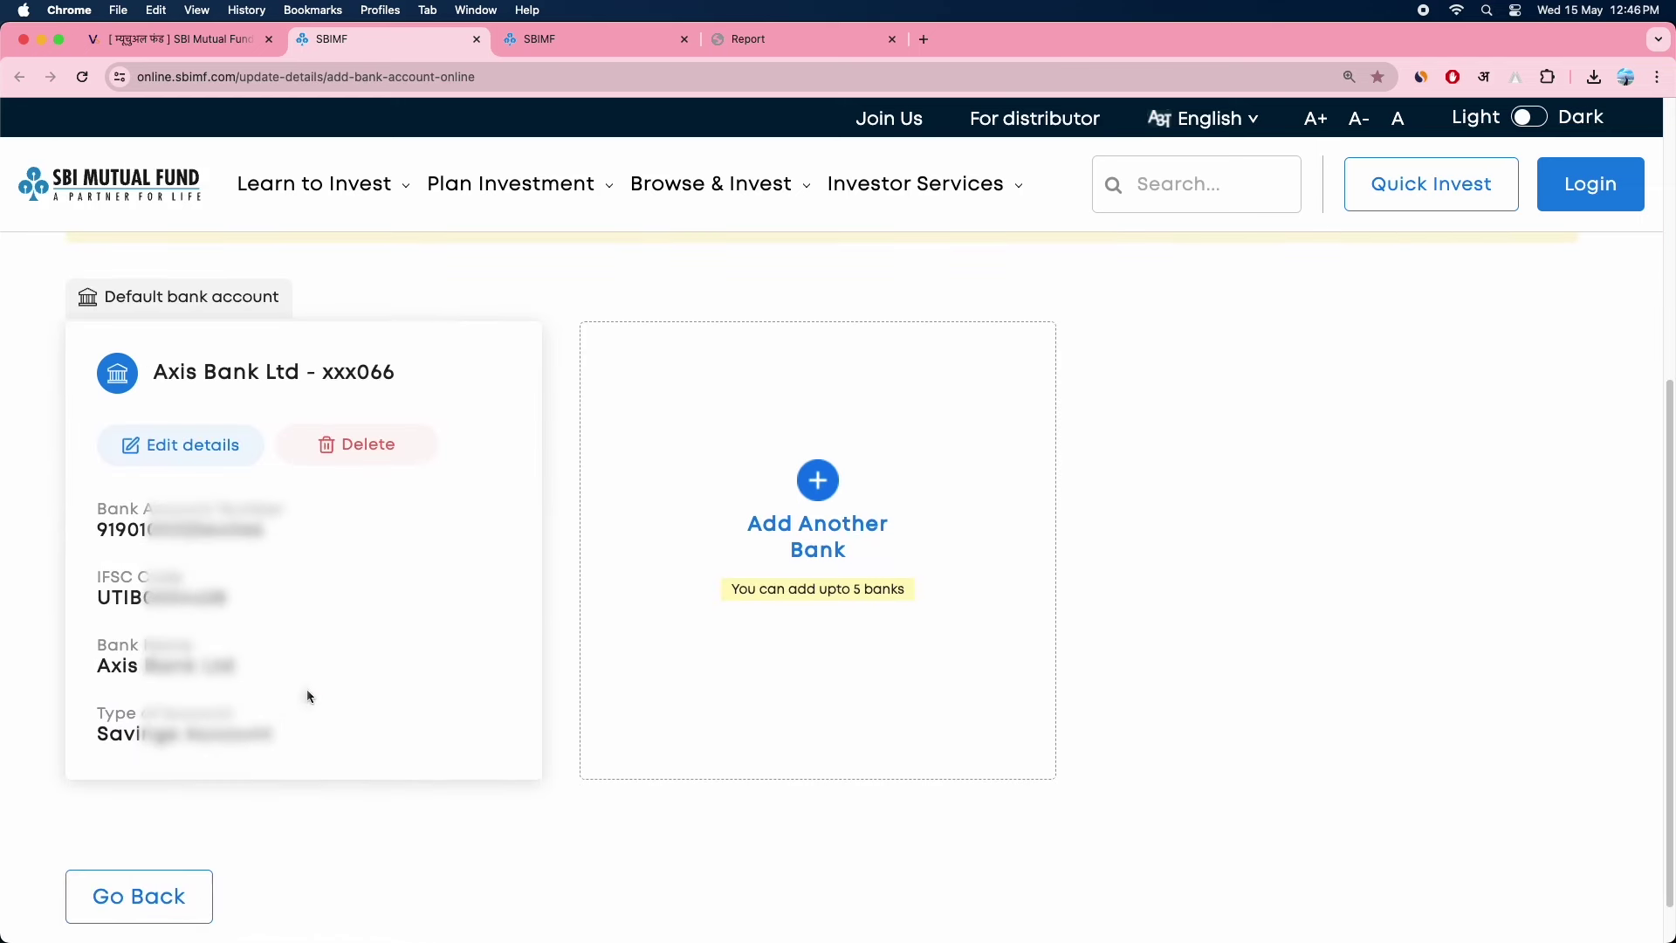
left_click(819, 484)
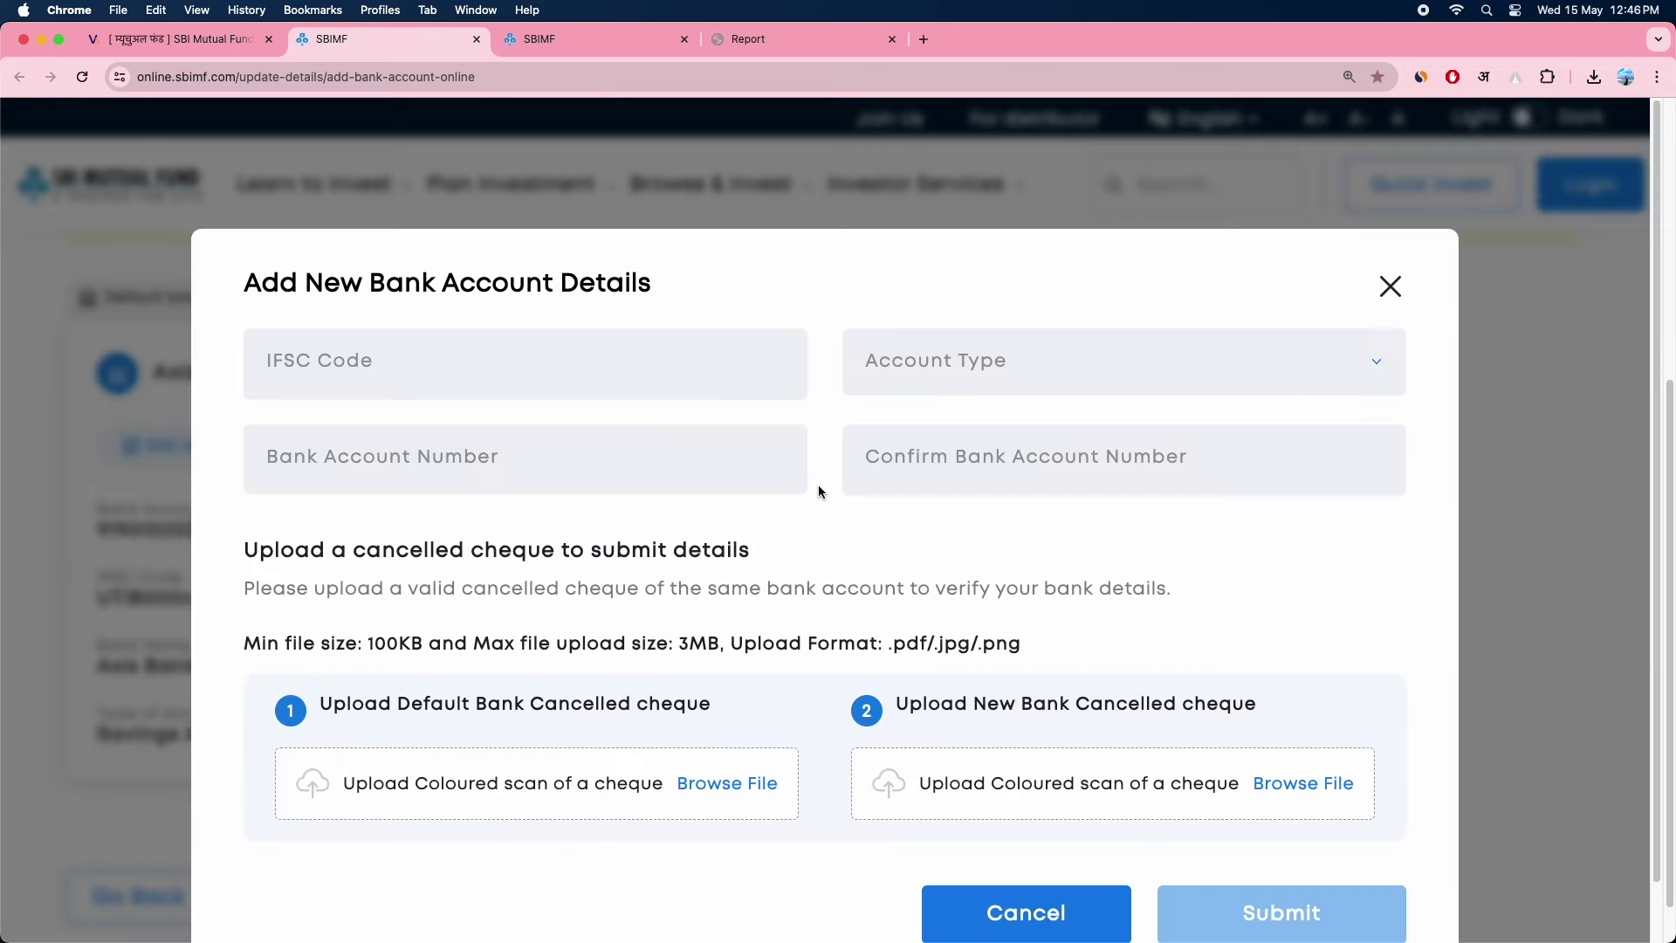
- Paste the HDFC IFSC code from the cheque and set the account type to Savings Account
left_click(395, 372)
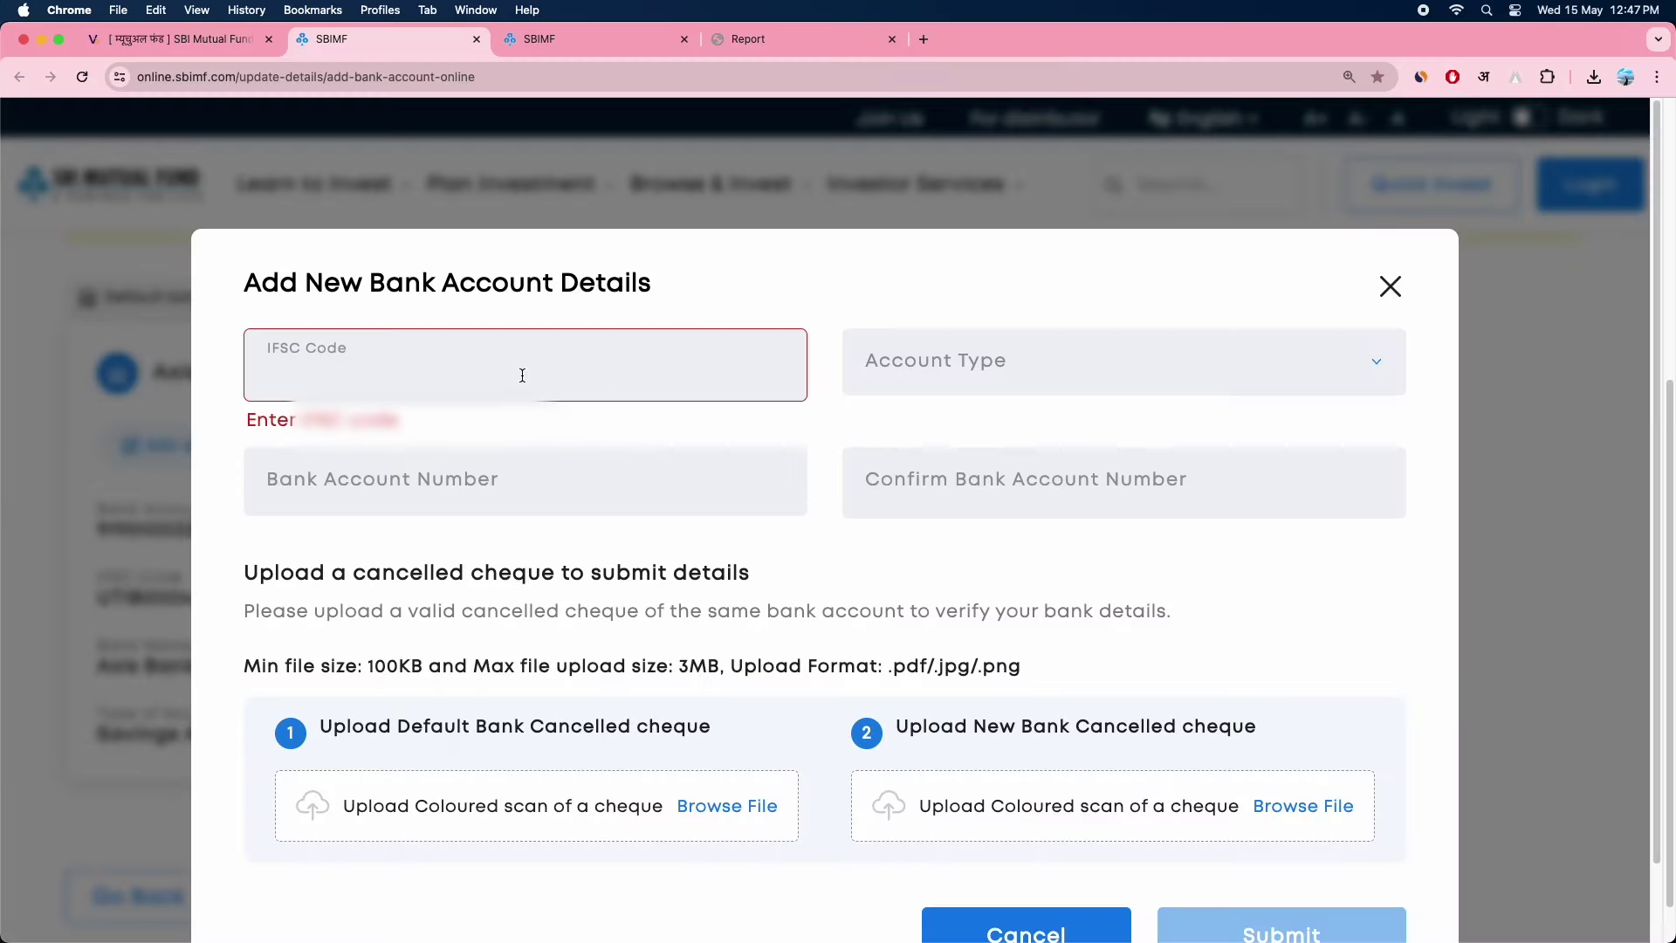
key("super+v")
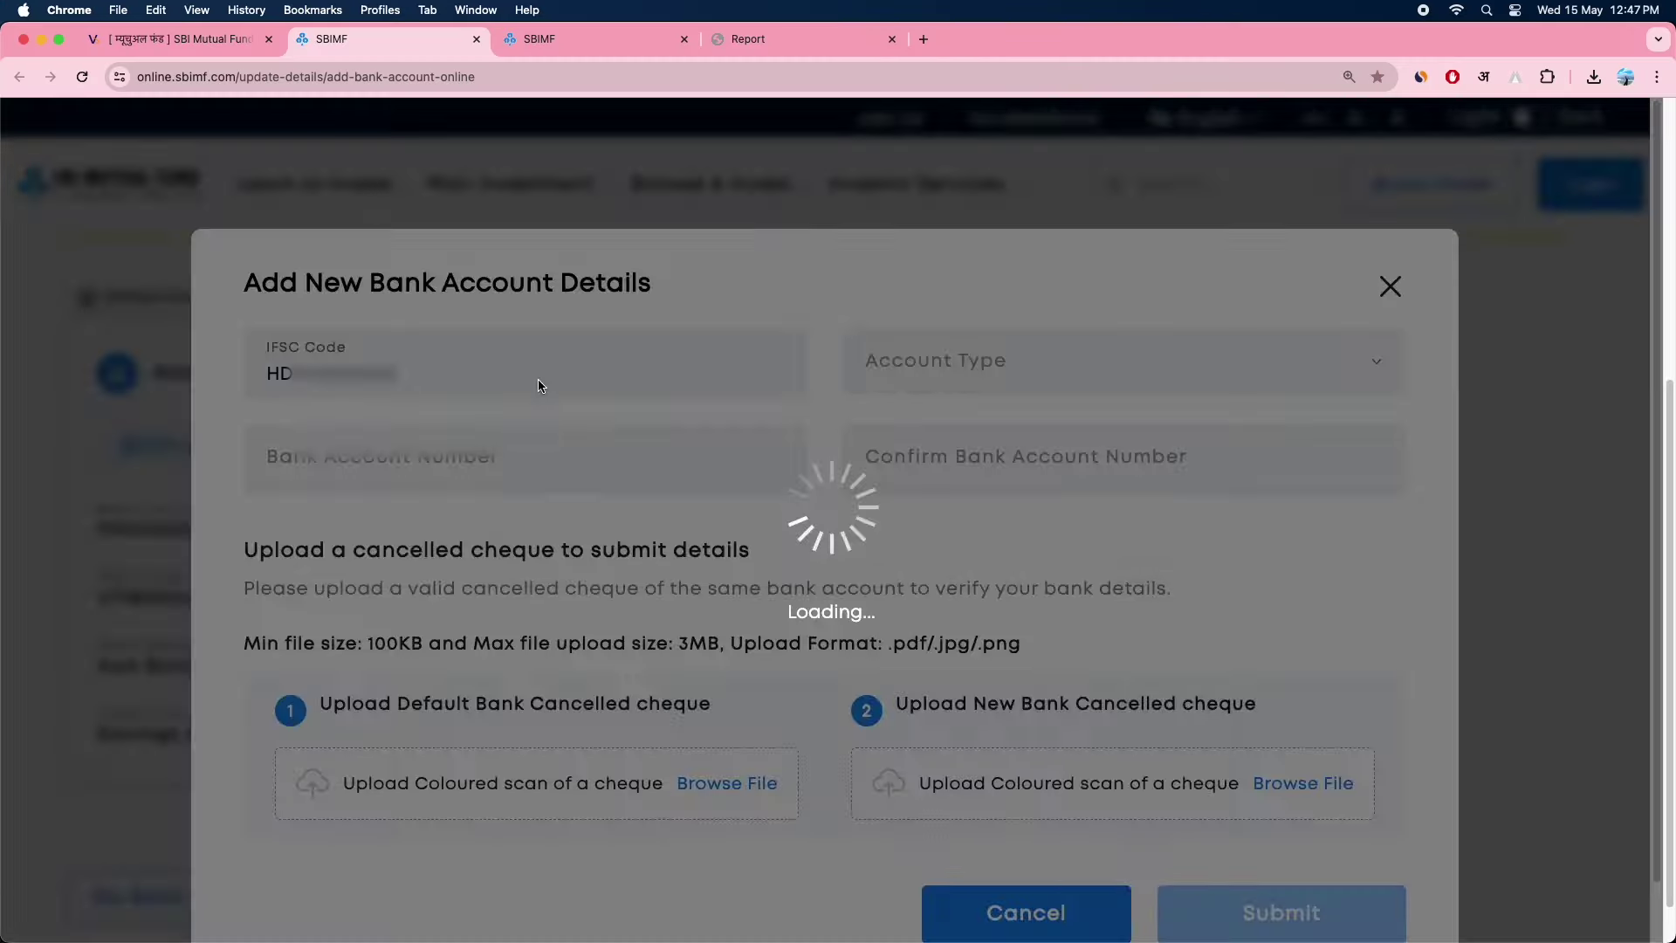
left_click_drag(248, 437, 696, 444)
left_click(721, 436)
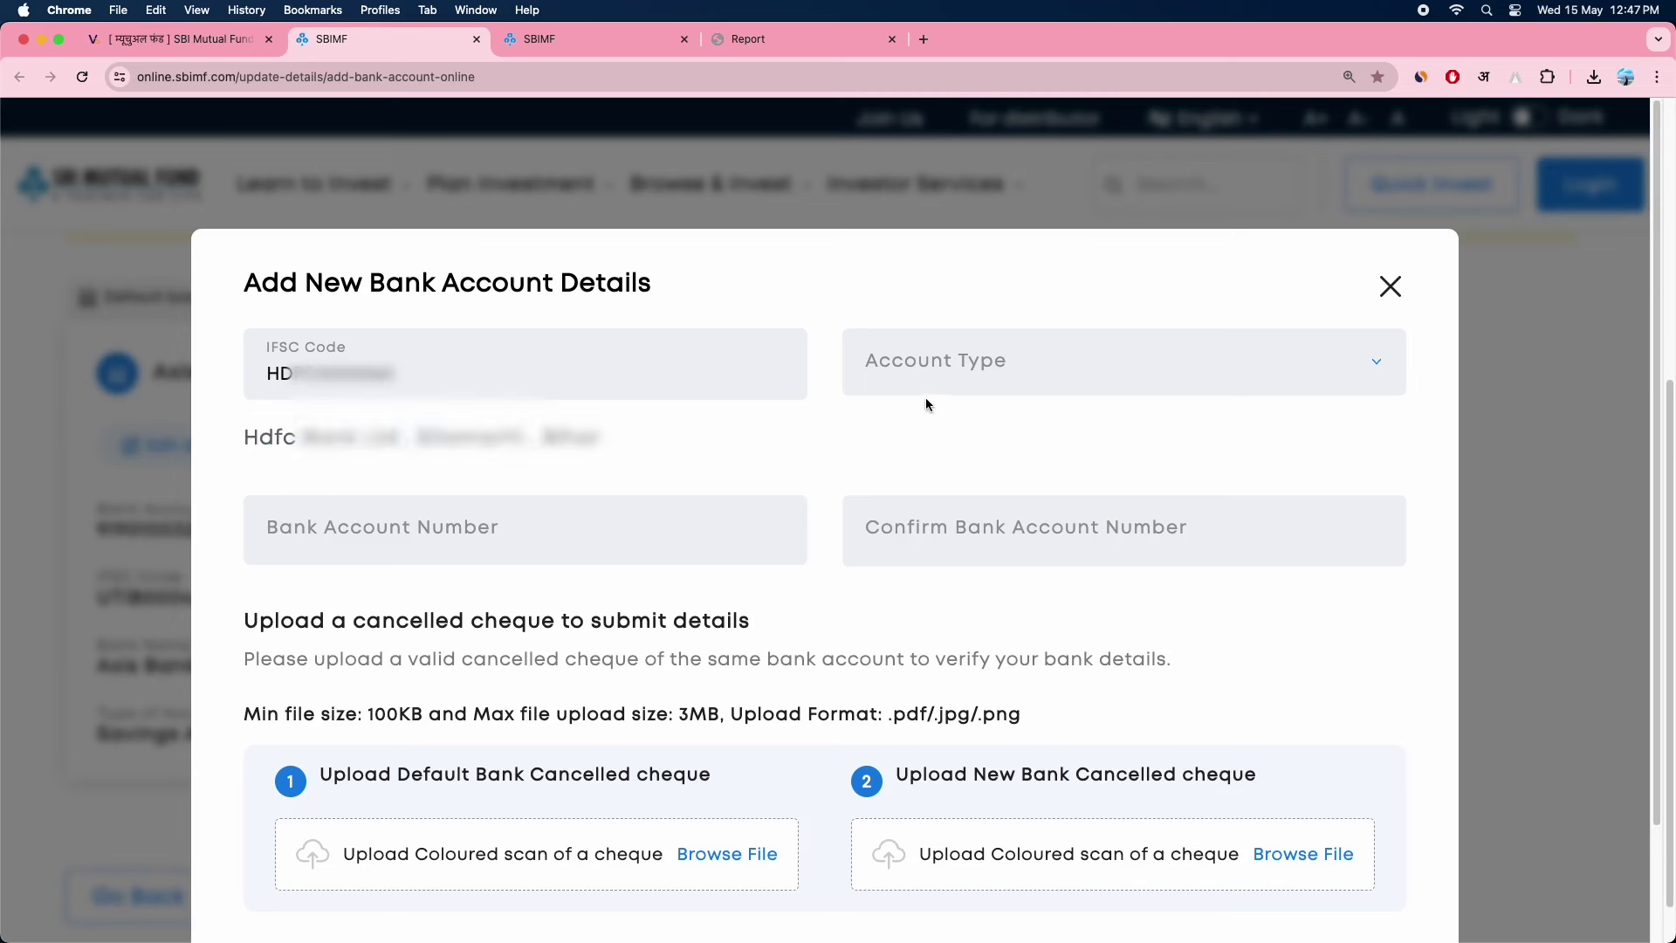
left_click(977, 365)
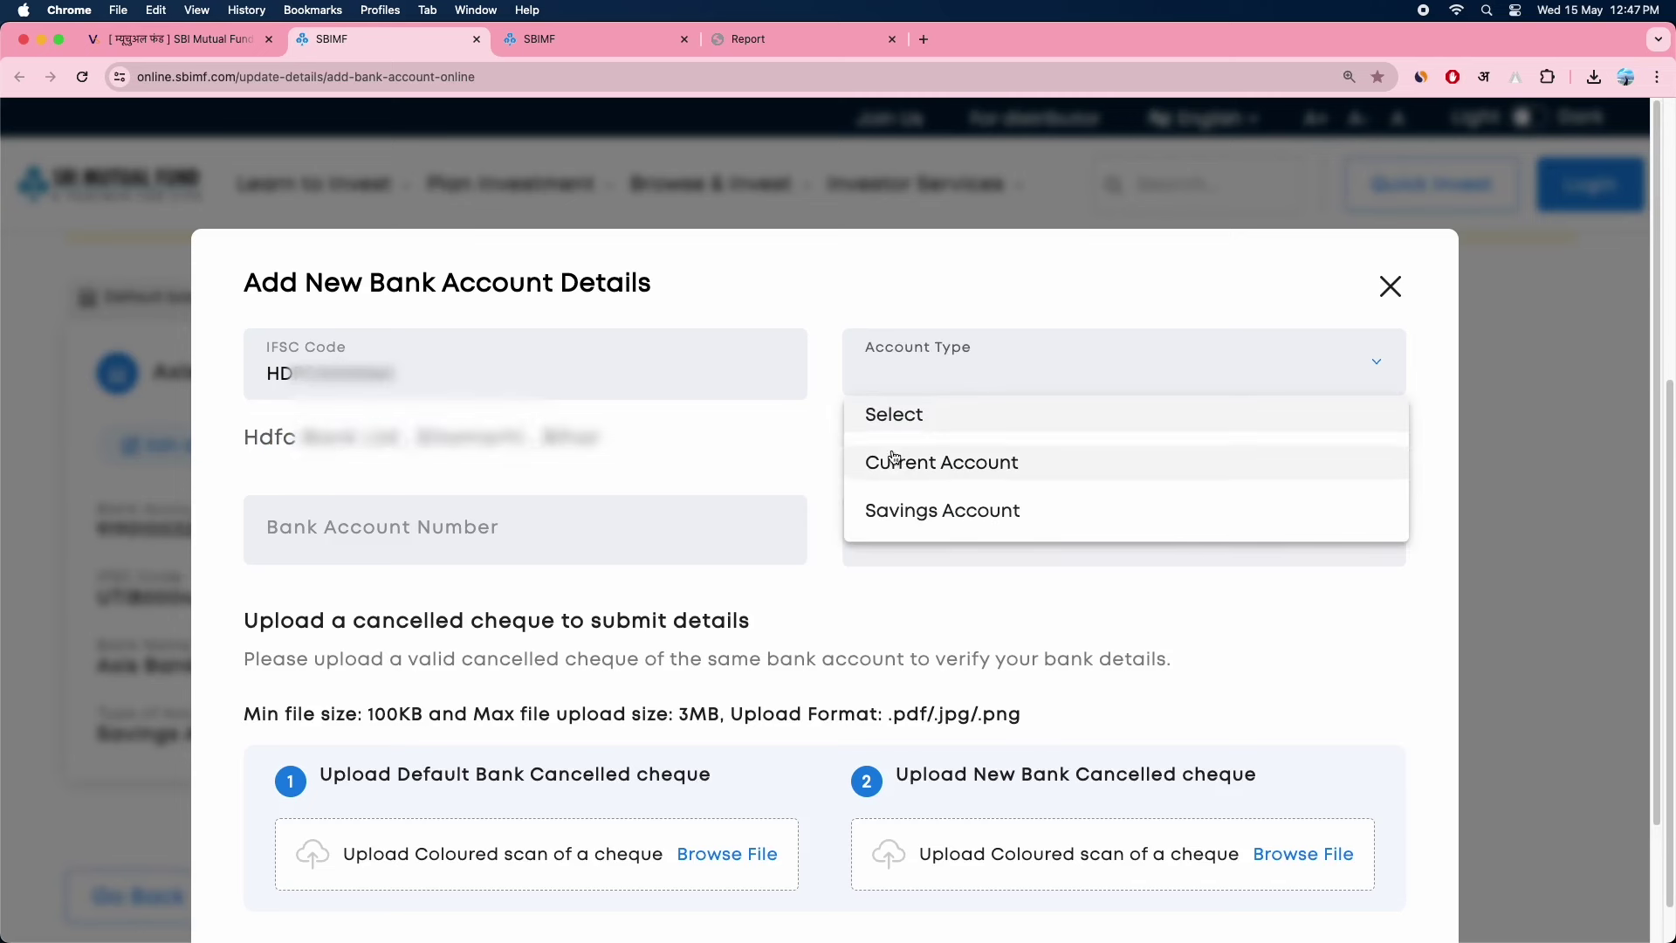
left_click(908, 513)
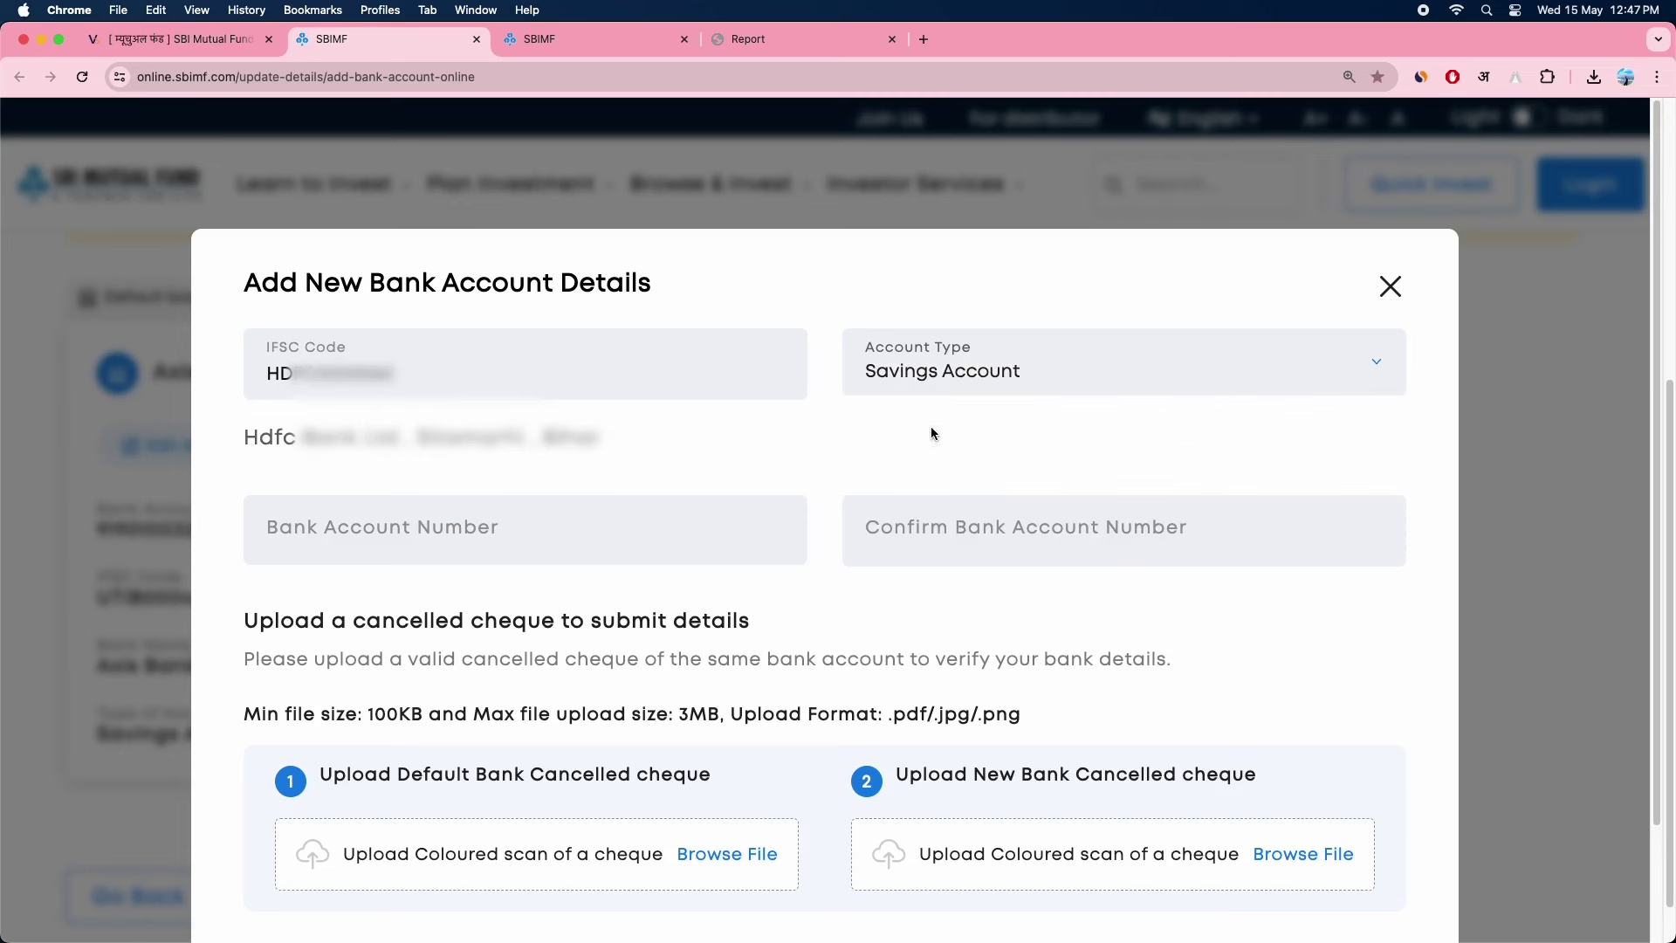
left_click(960, 378)
left_click(788, 445)
- Copy the account number from the cheque image and paste it into both account number fields
left_click(427, 529)
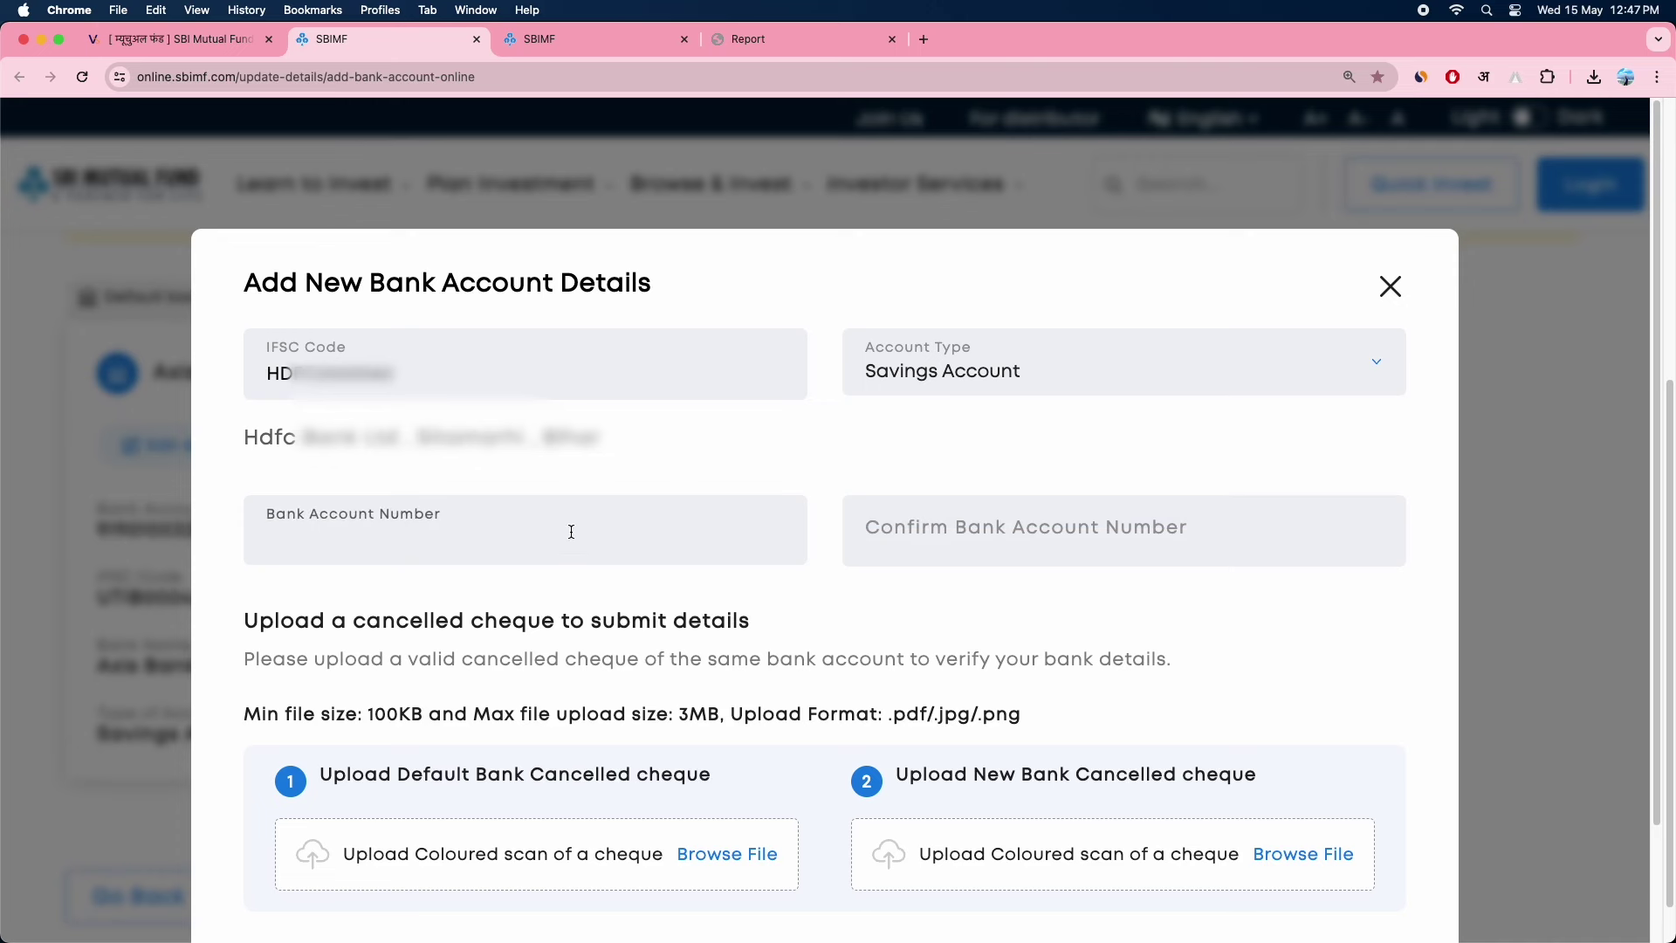
key("super+Tab")
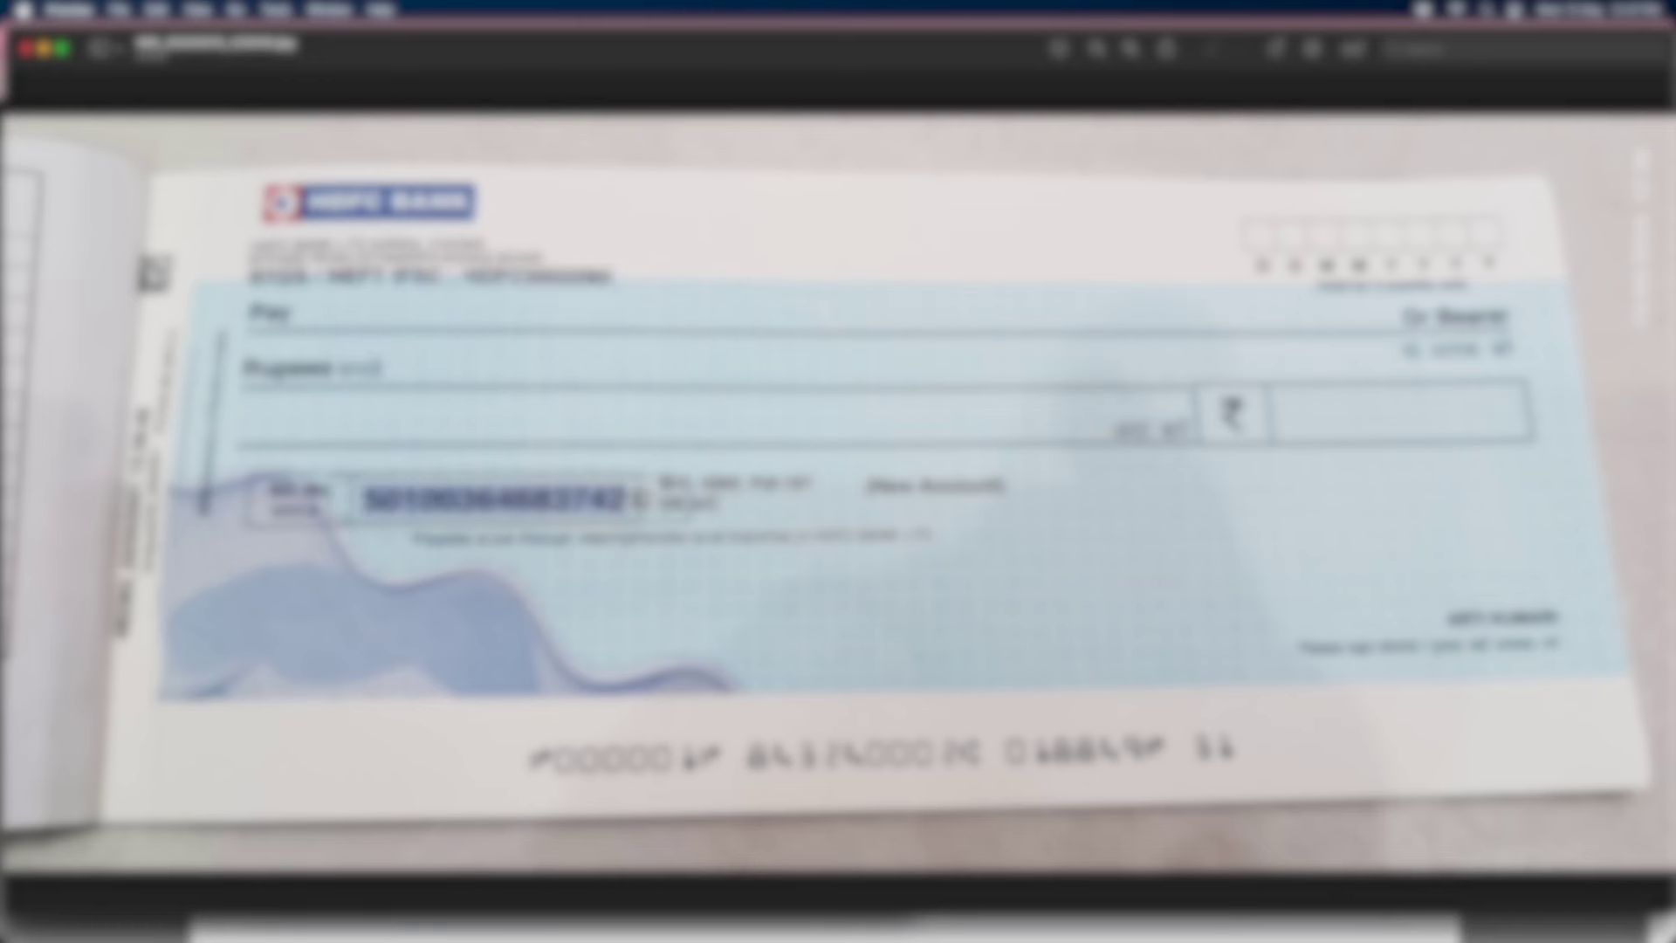
key("super+Tab")
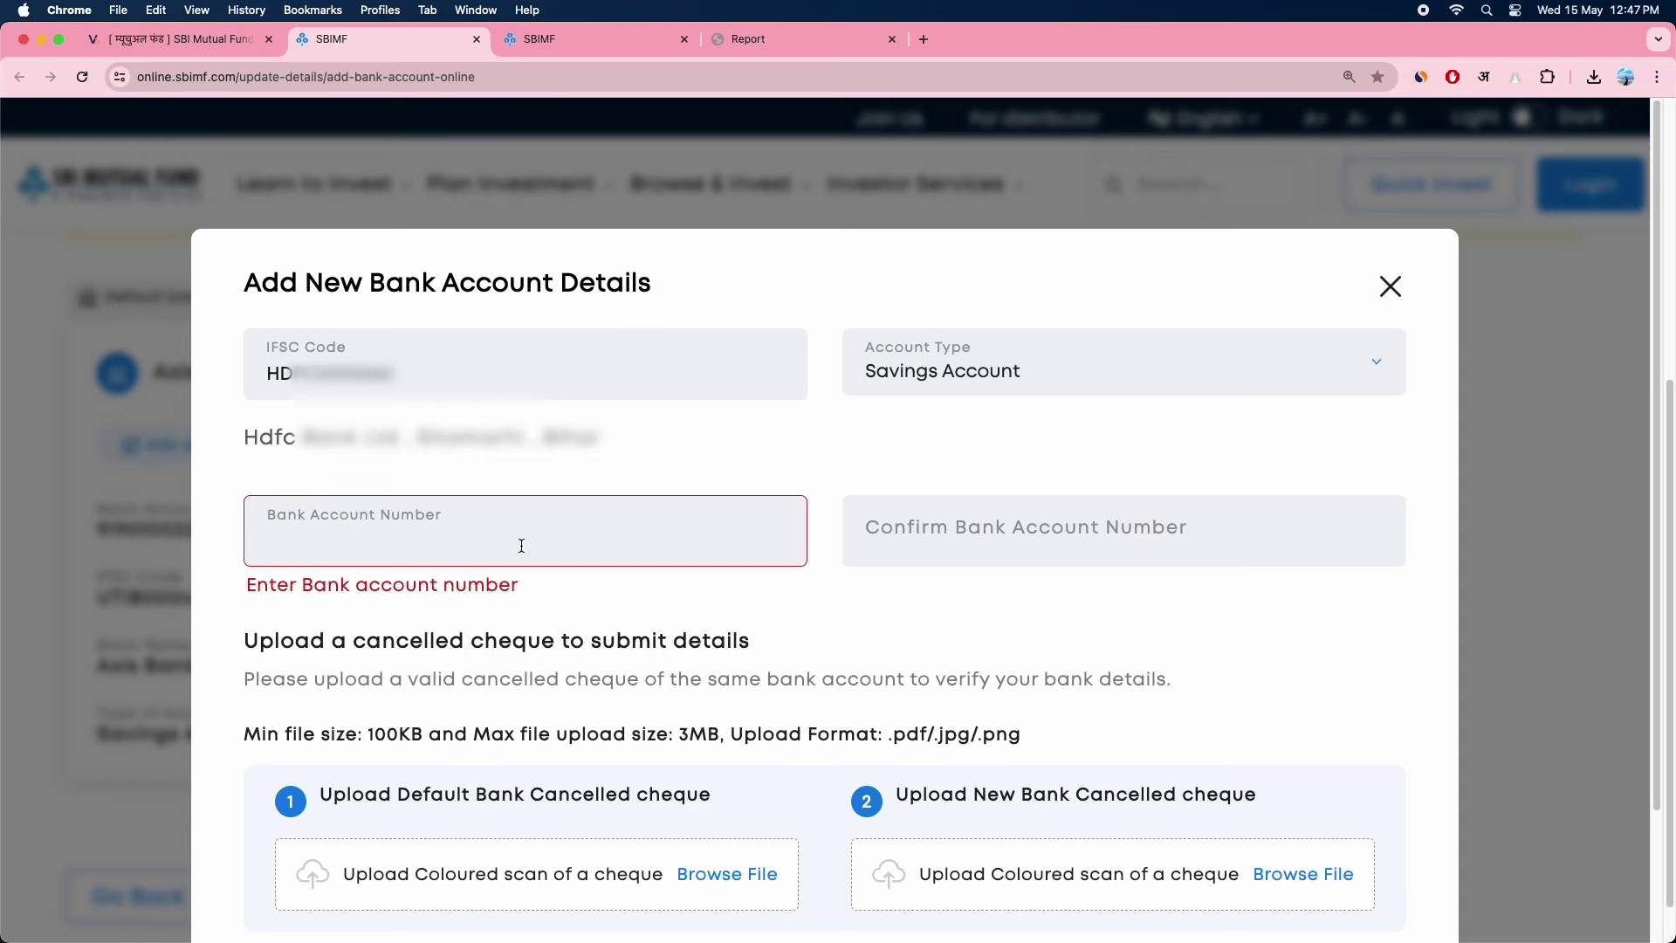
key("super+v")
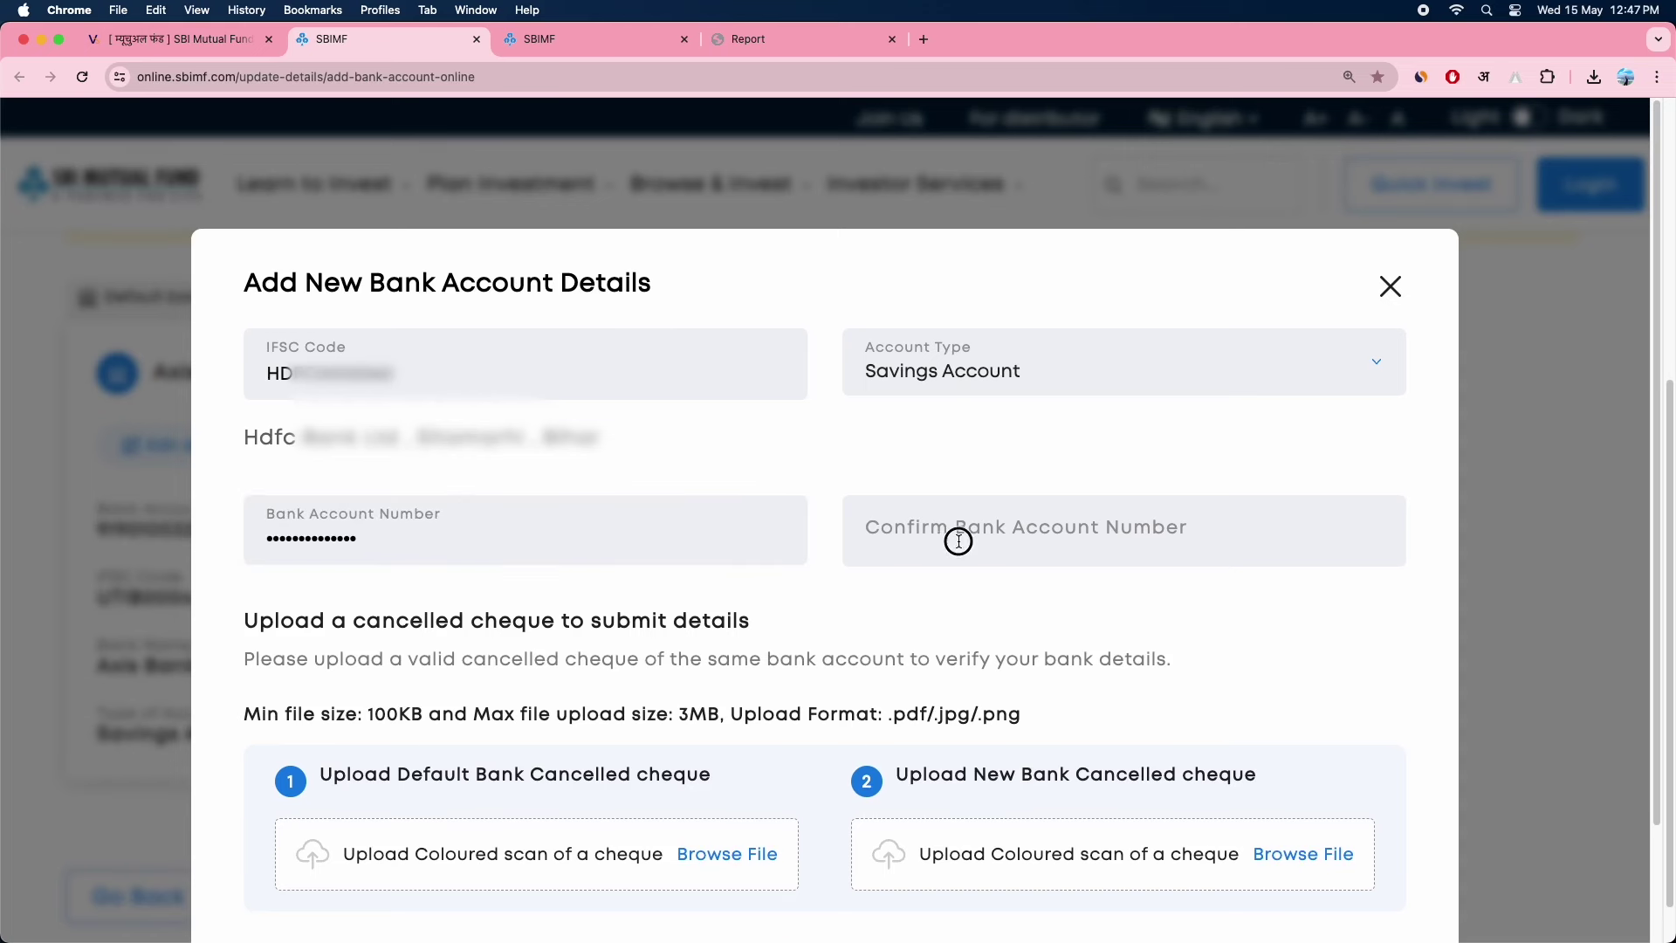
left_click(959, 541)
key("super+v")
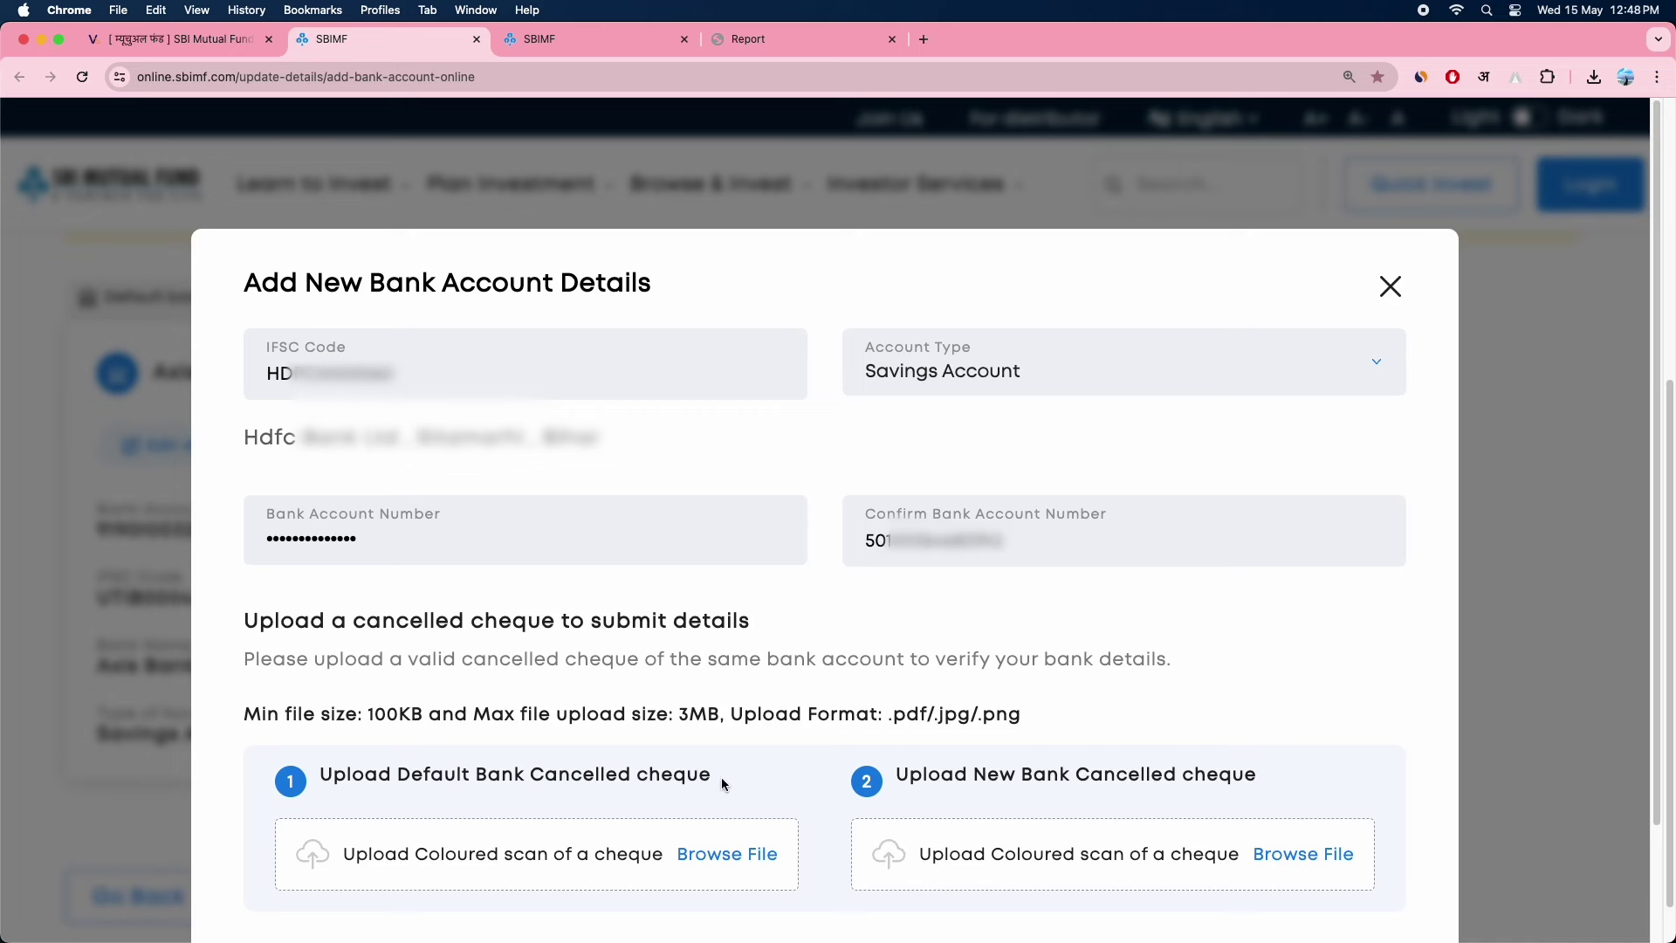
scroll(721, 777, "down", 3)
left_click_drag(354, 722, 573, 724)
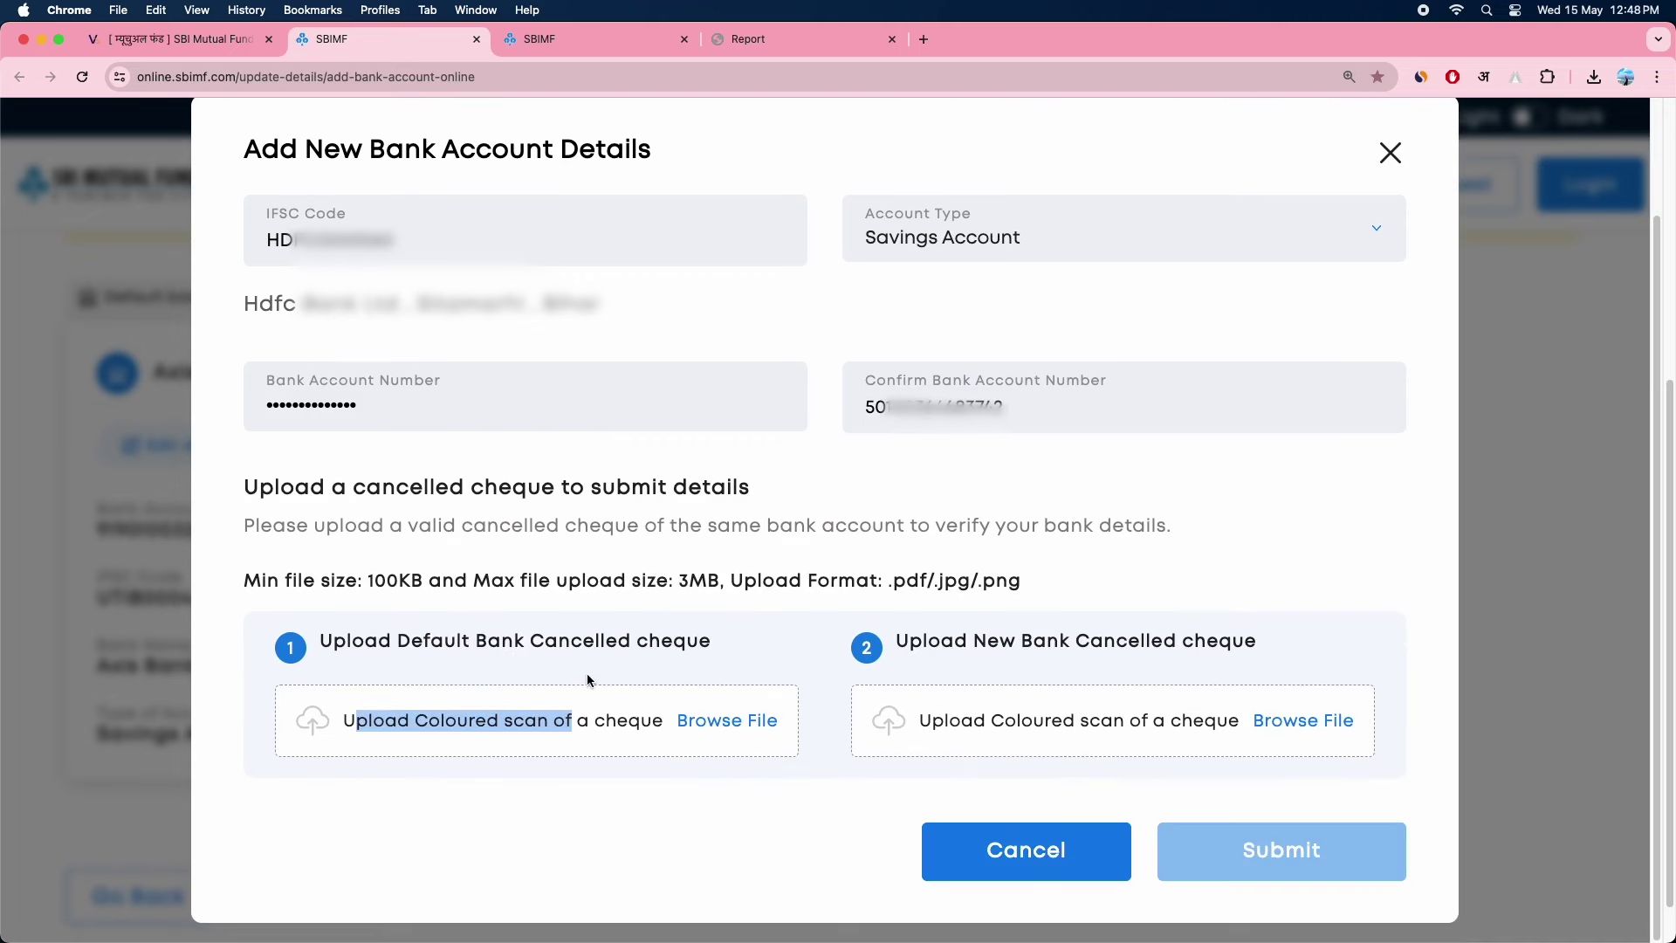
- Upload old-ch.jpg as the default bank cheque and new-check.jpg as the new bank cheque from Downloads
left_click_drag(664, 721, 476, 721)
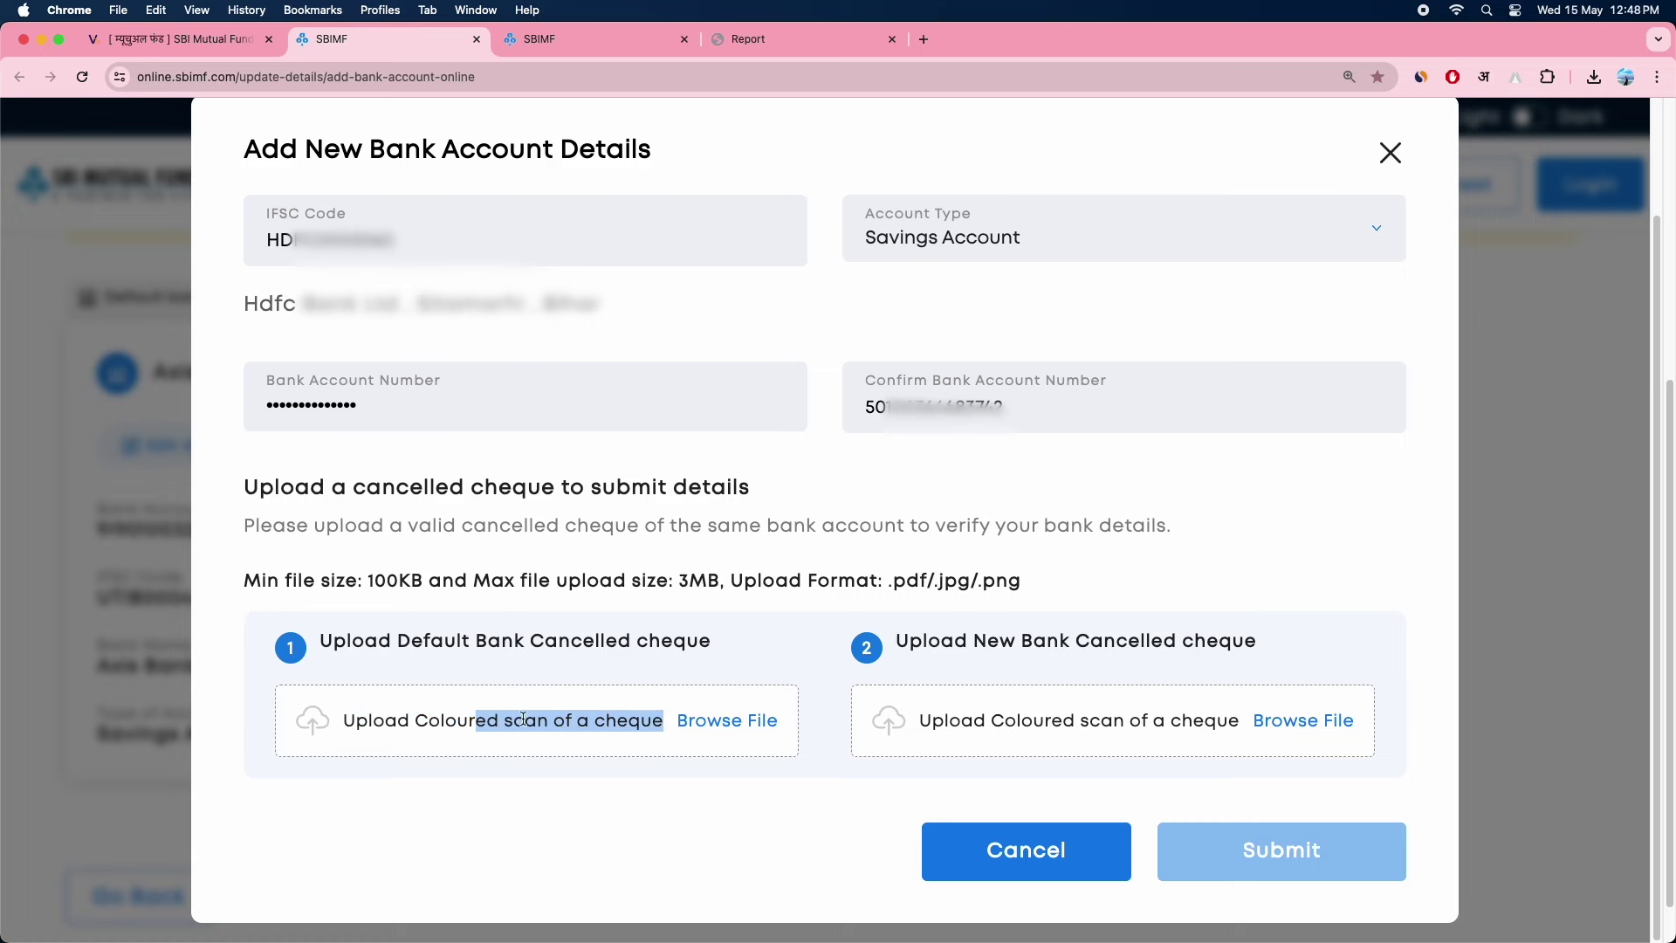
left_click(723, 720)
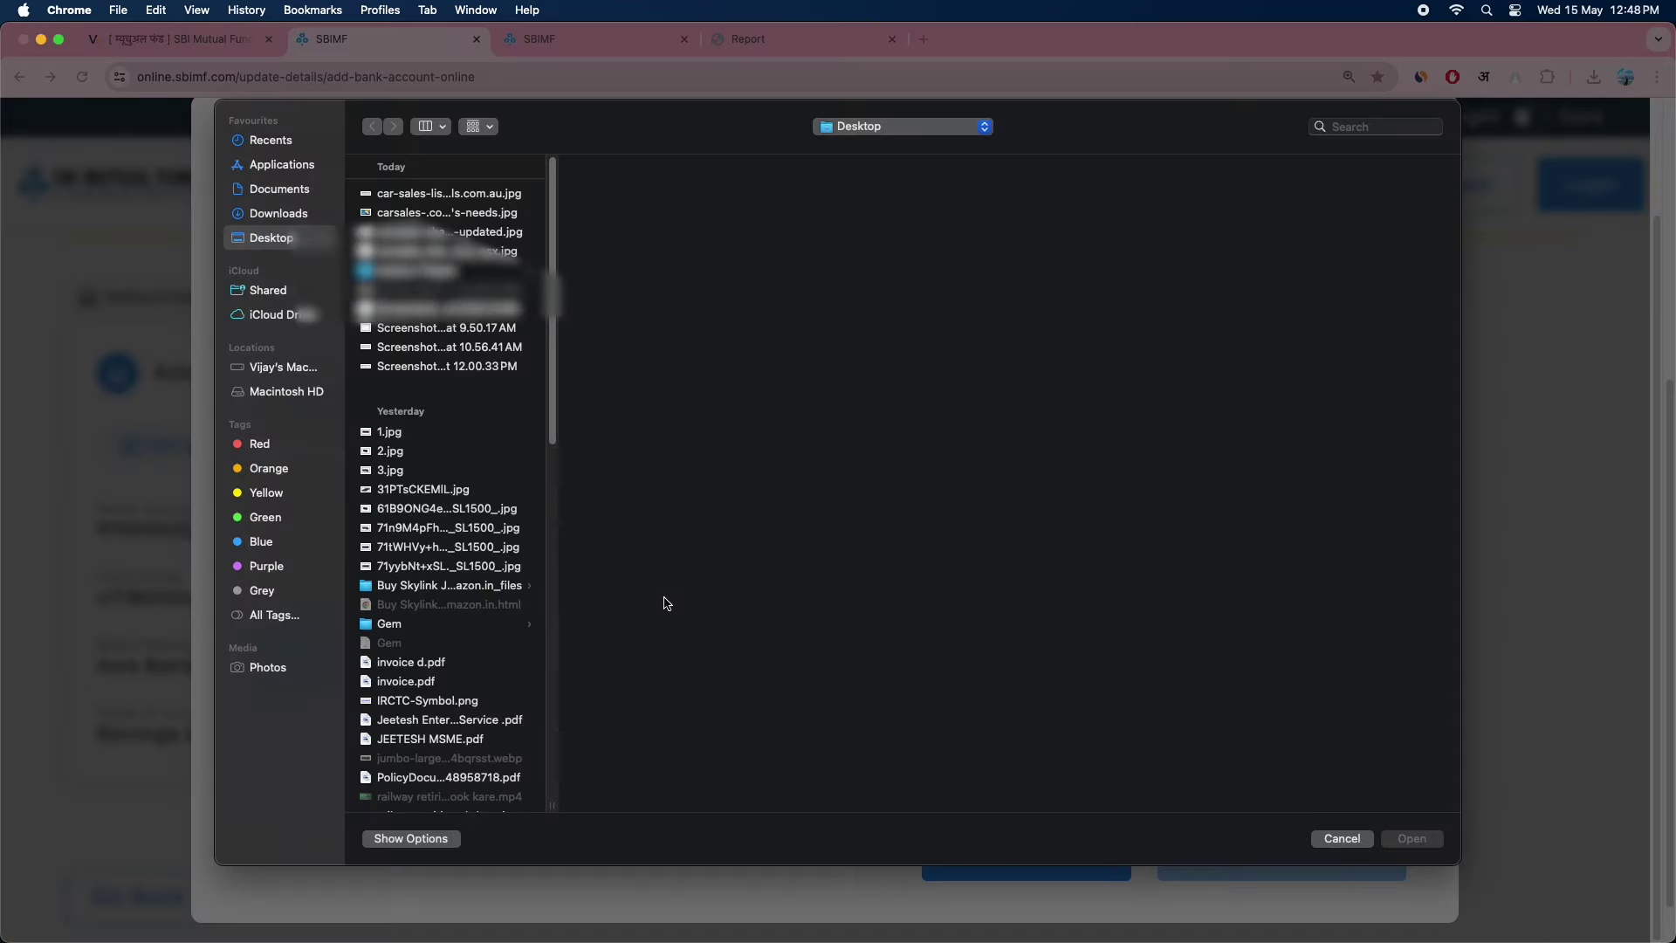
left_click(278, 213)
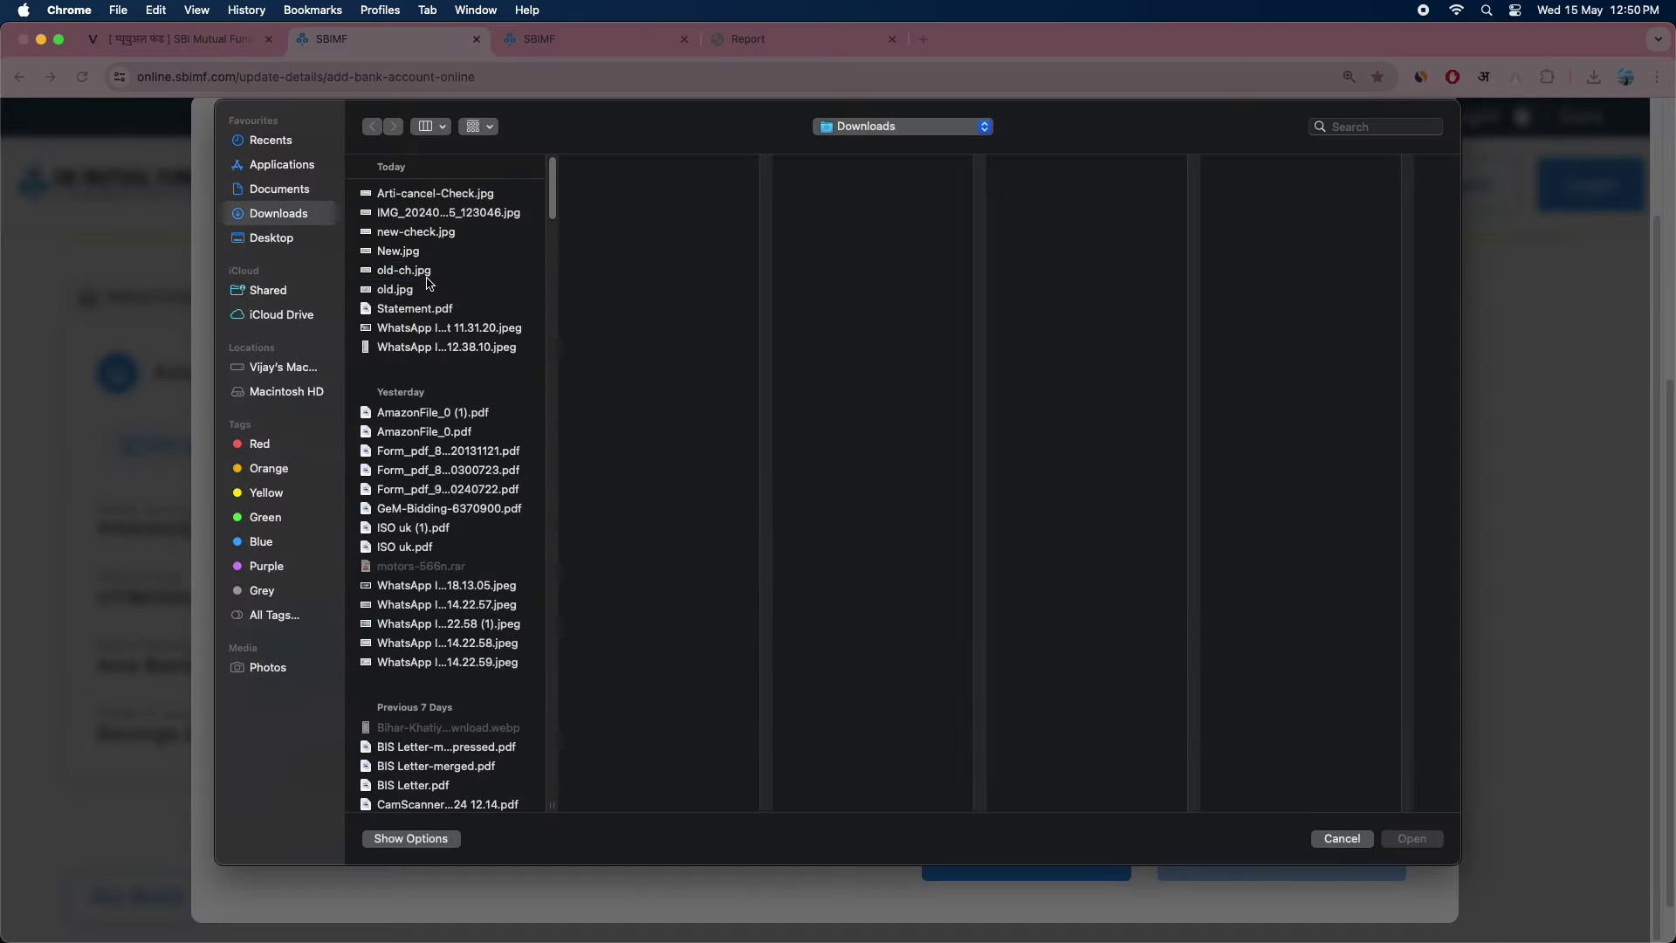
left_click(403, 270)
left_click(1409, 840)
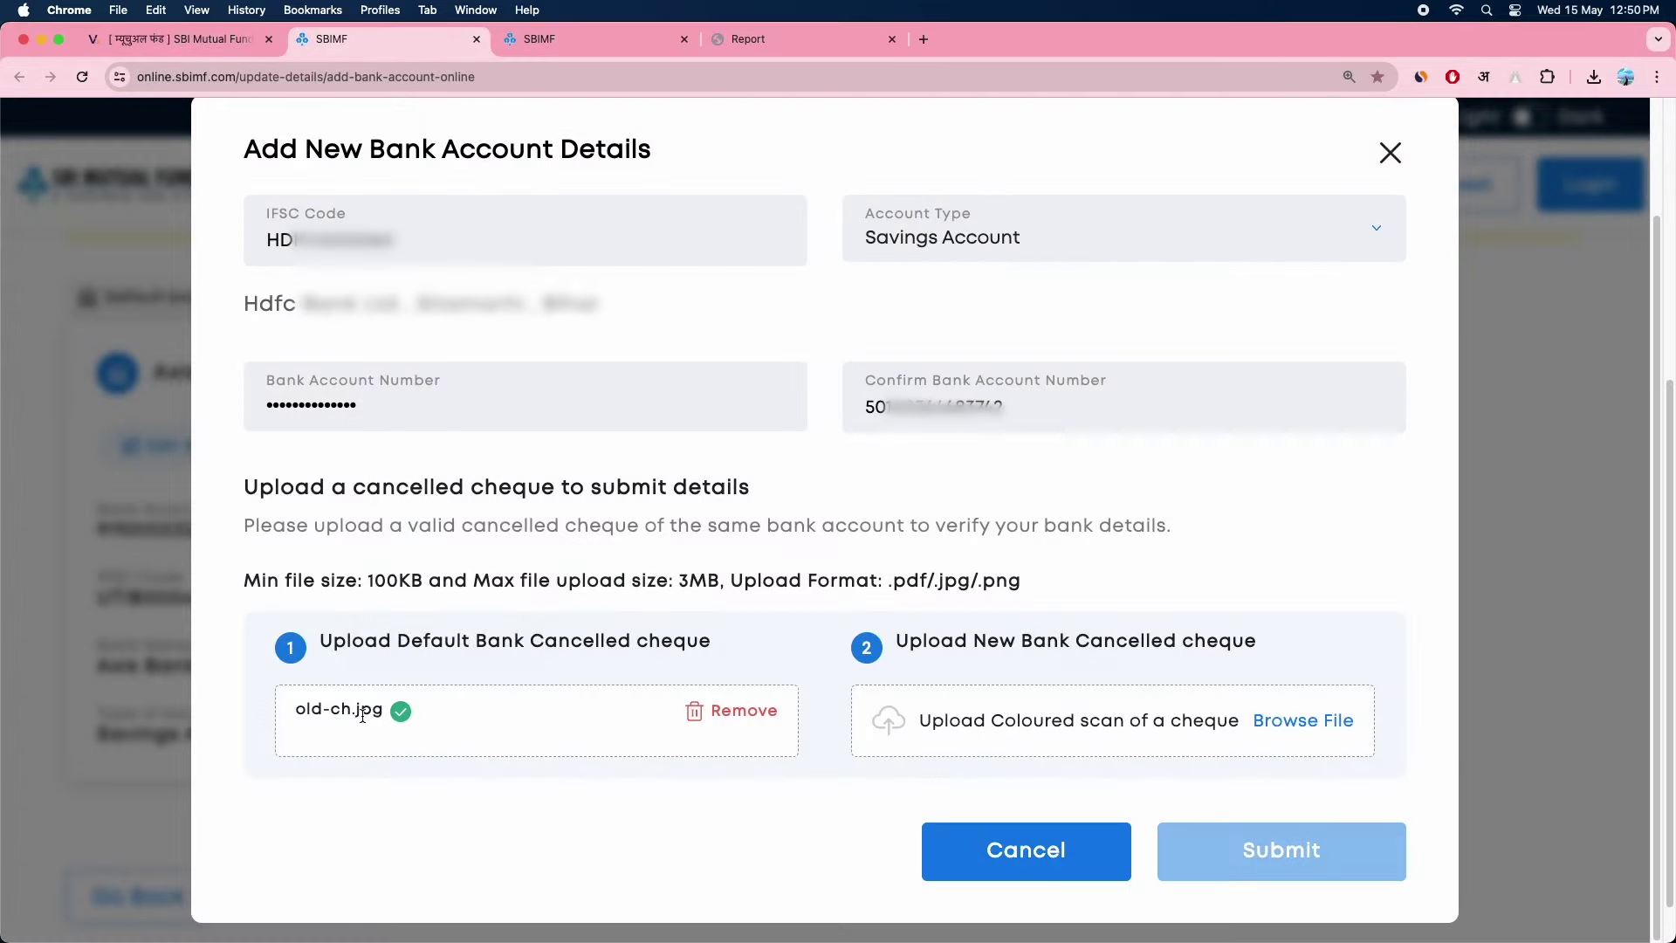
left_click(1254, 717)
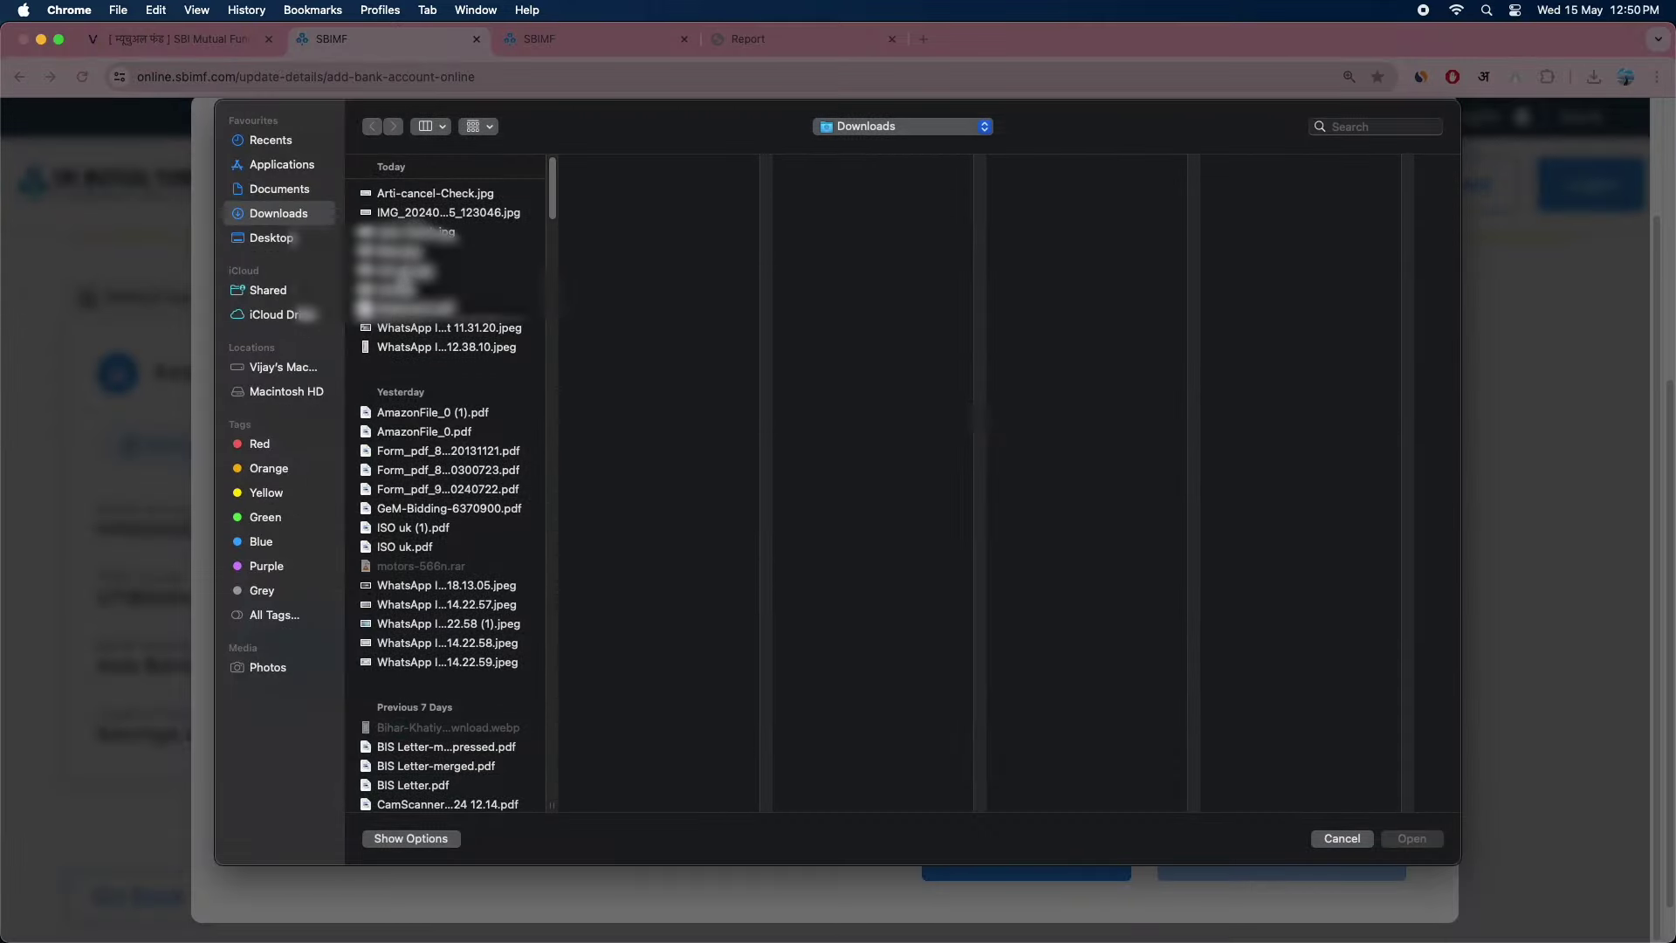
left_click(421, 233)
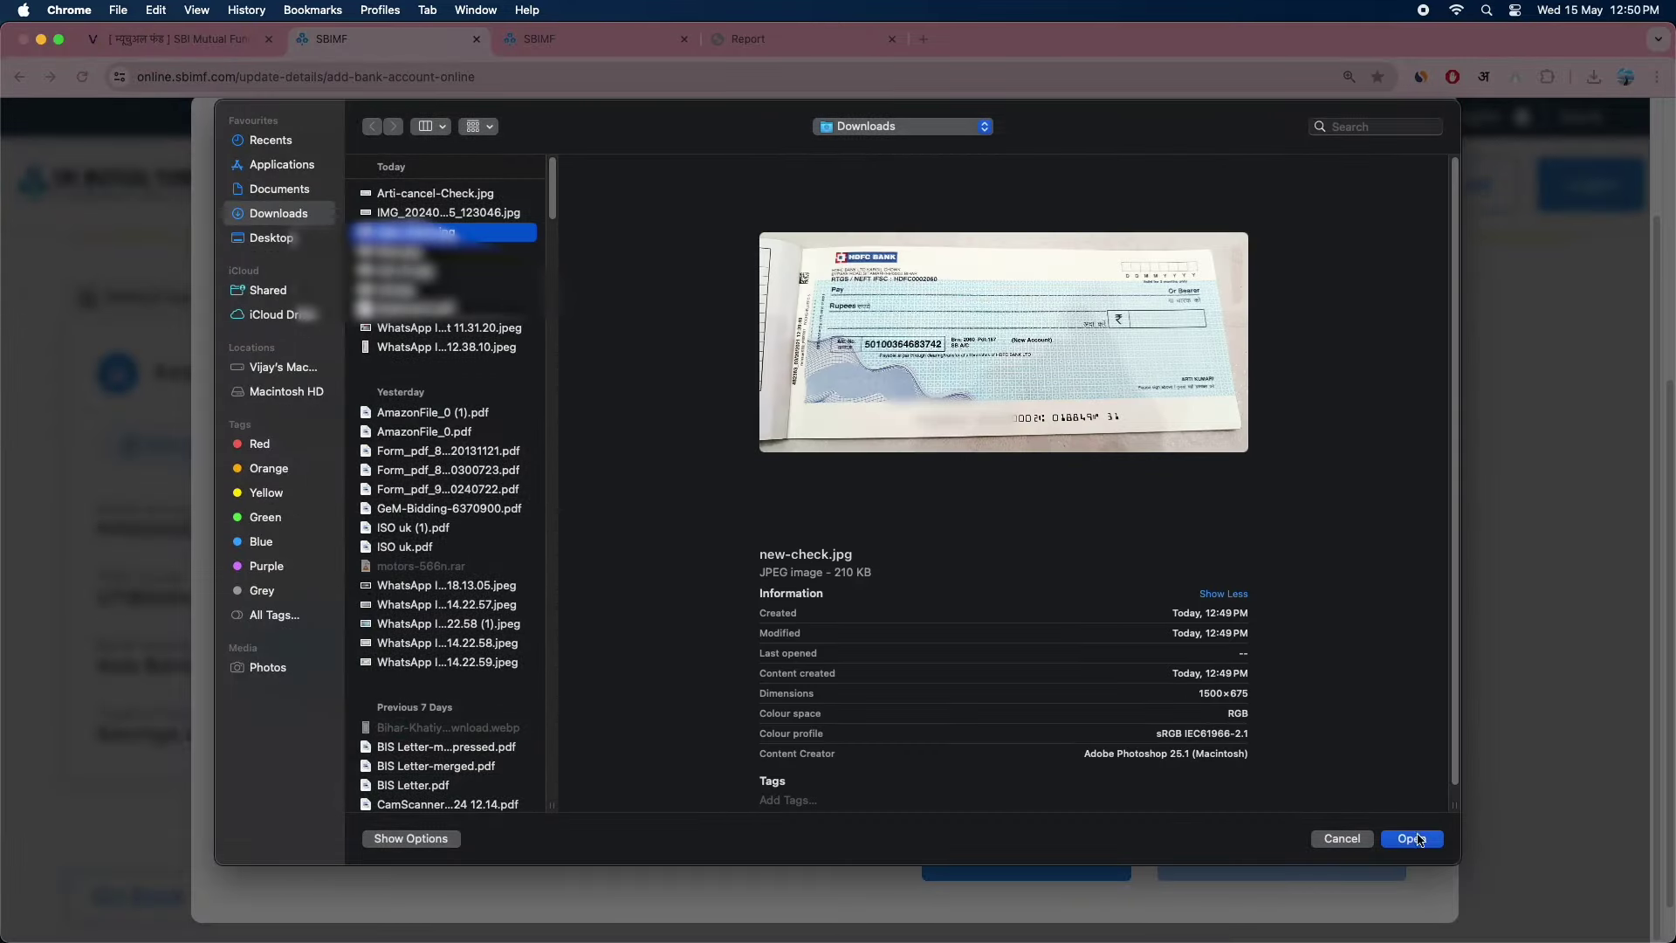
left_click(1411, 842)
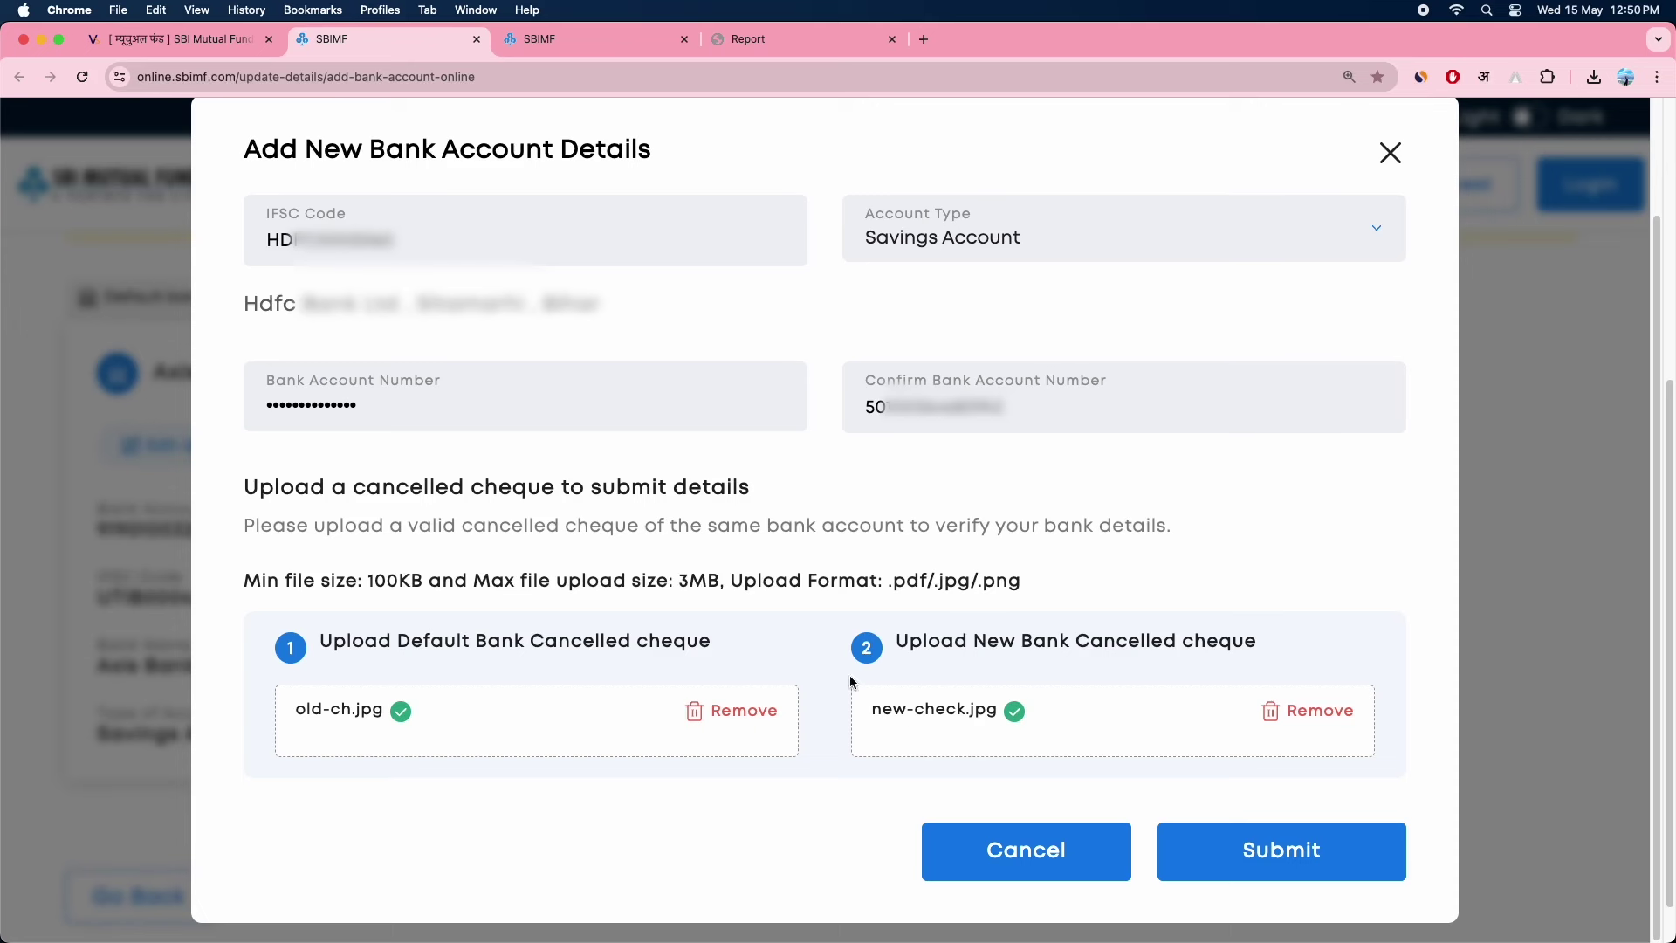
- Submit the new bank details, verify with the six-digit OTP, and note the resulting Error message
left_click_drag(681, 582, 717, 581)
left_click(1301, 861)
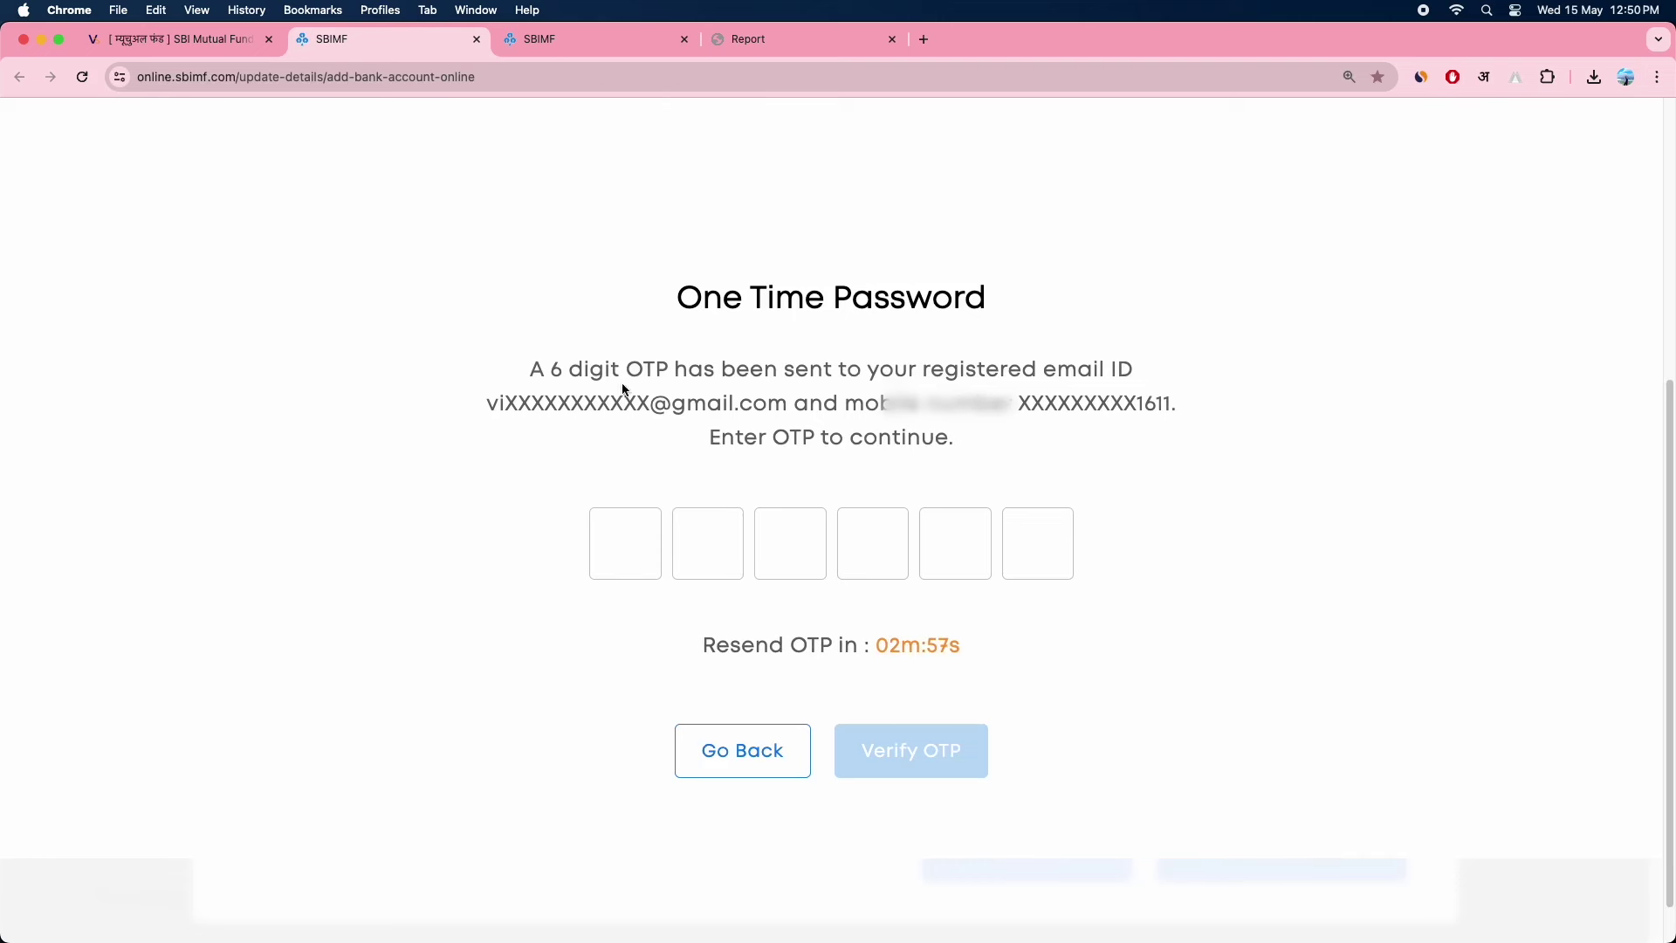
left_click_drag(581, 403, 773, 403)
left_click(668, 537)
left_click(931, 756)
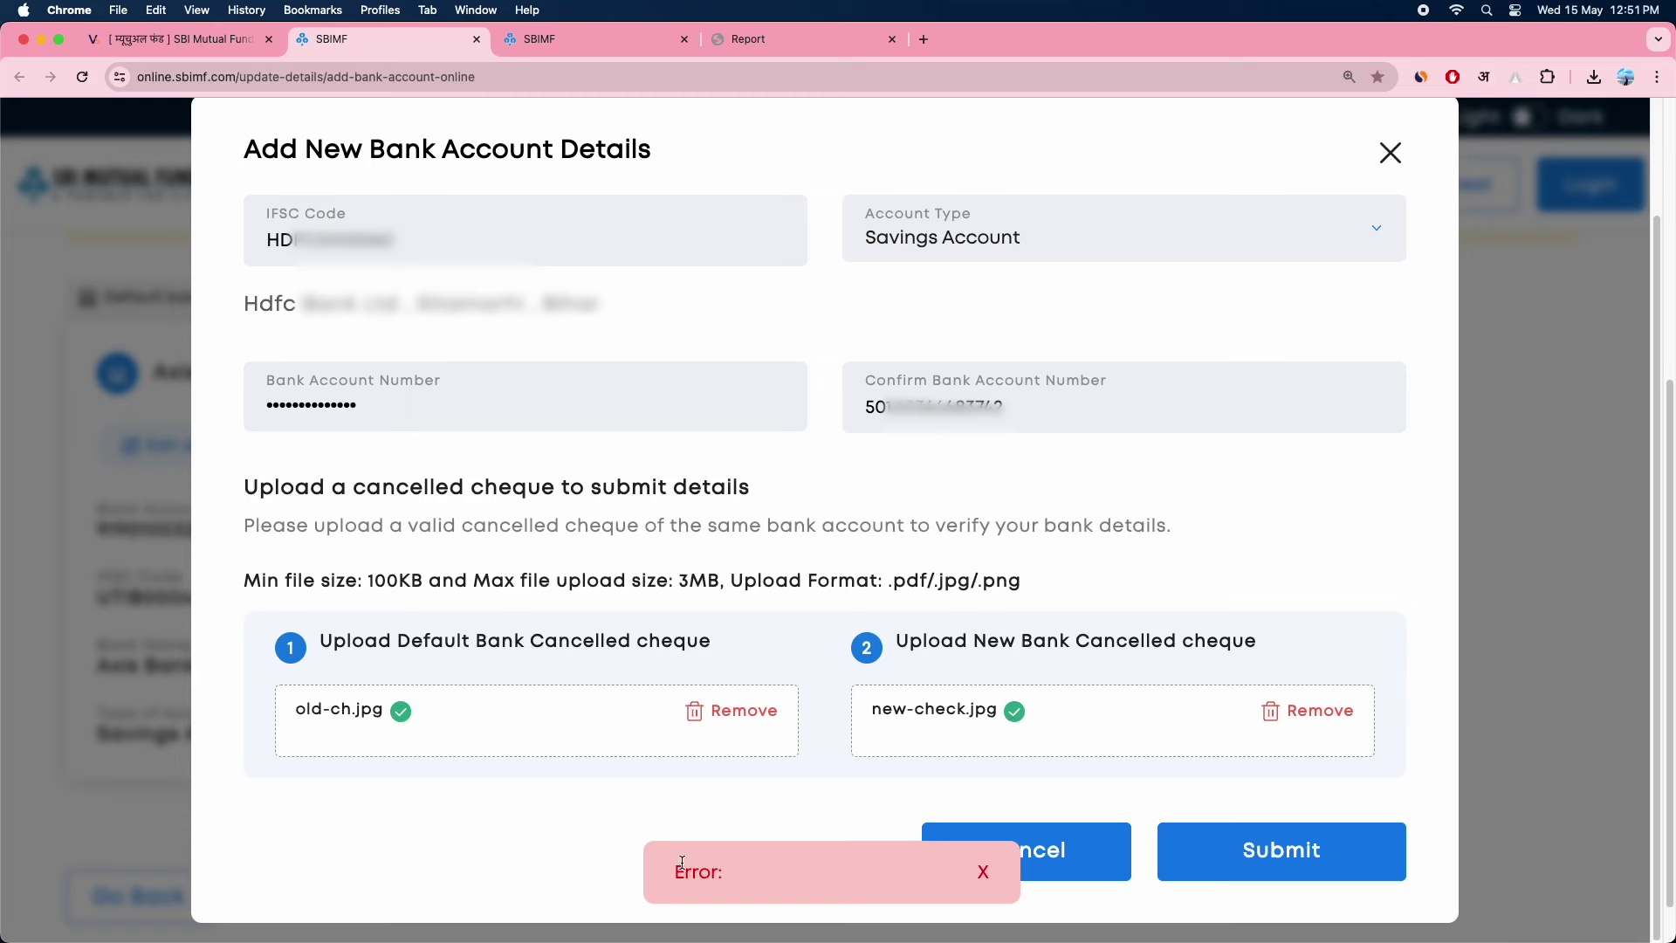
left_click_drag(681, 865, 739, 876)
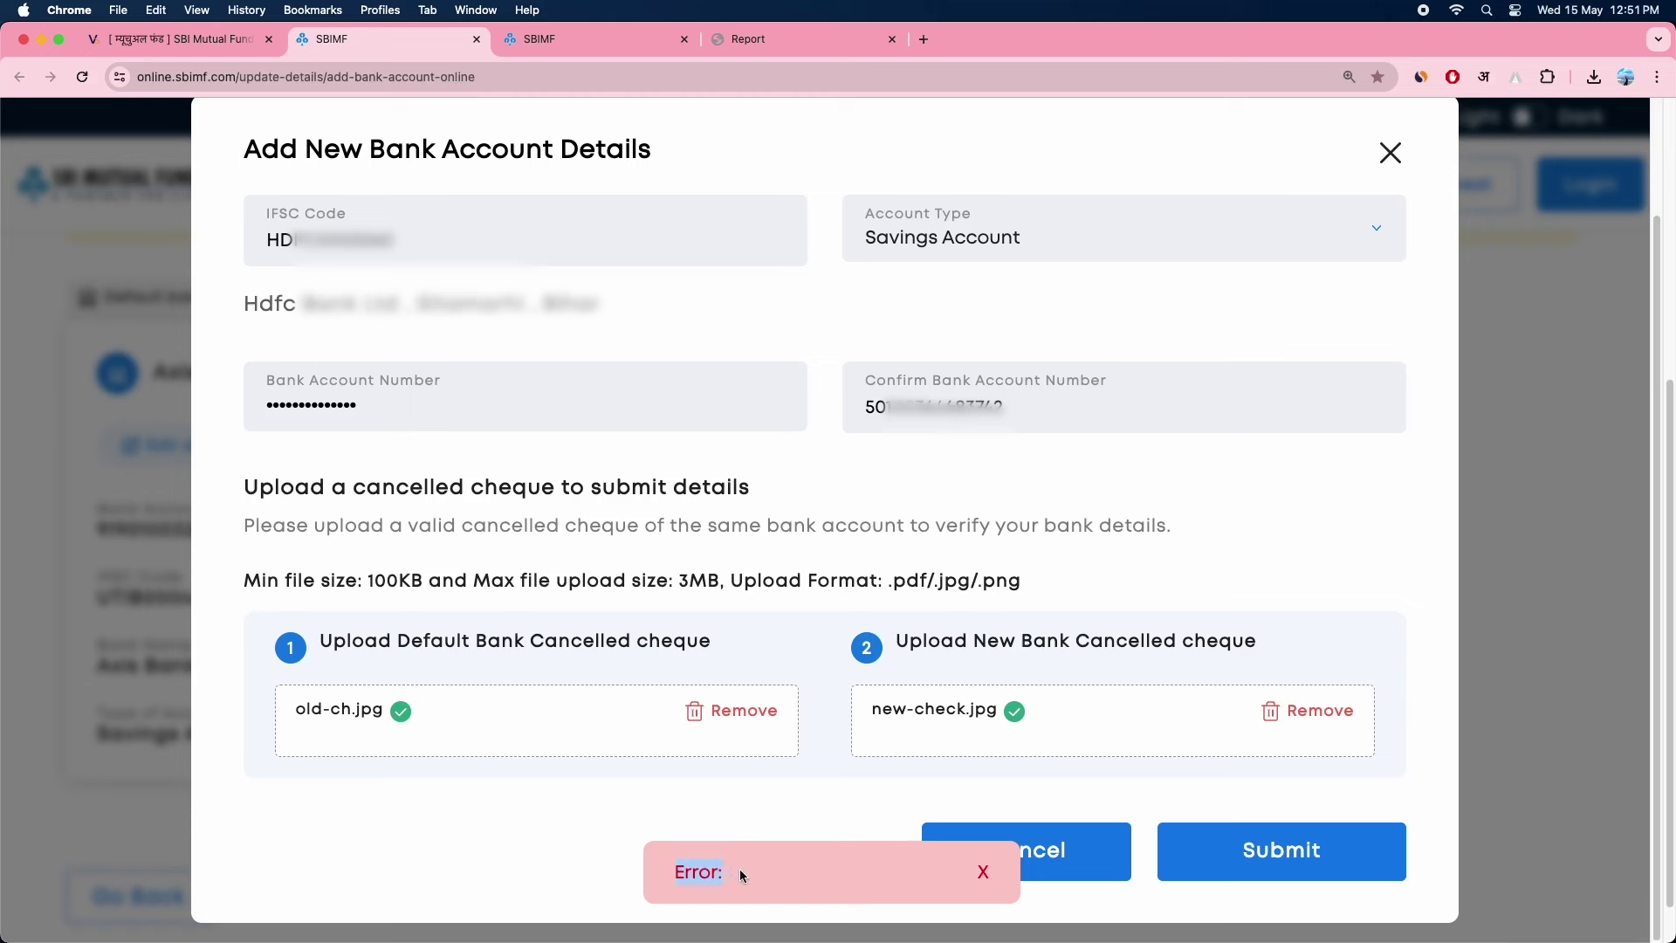